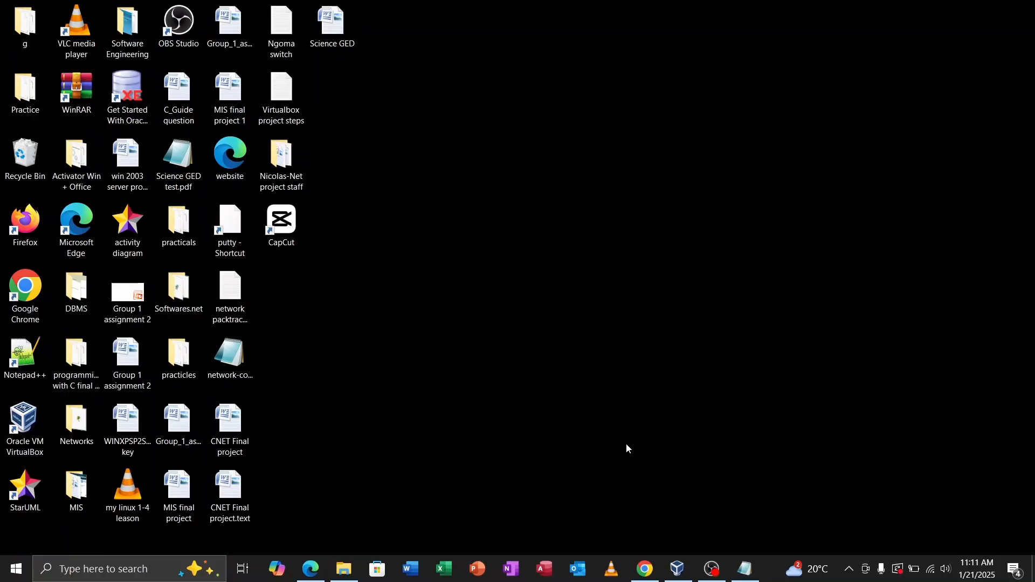
Step: Restore the Oracle VM VirtualBox Manager window from the taskbar
{"action": "left_click", "coordinate": [677, 569]}
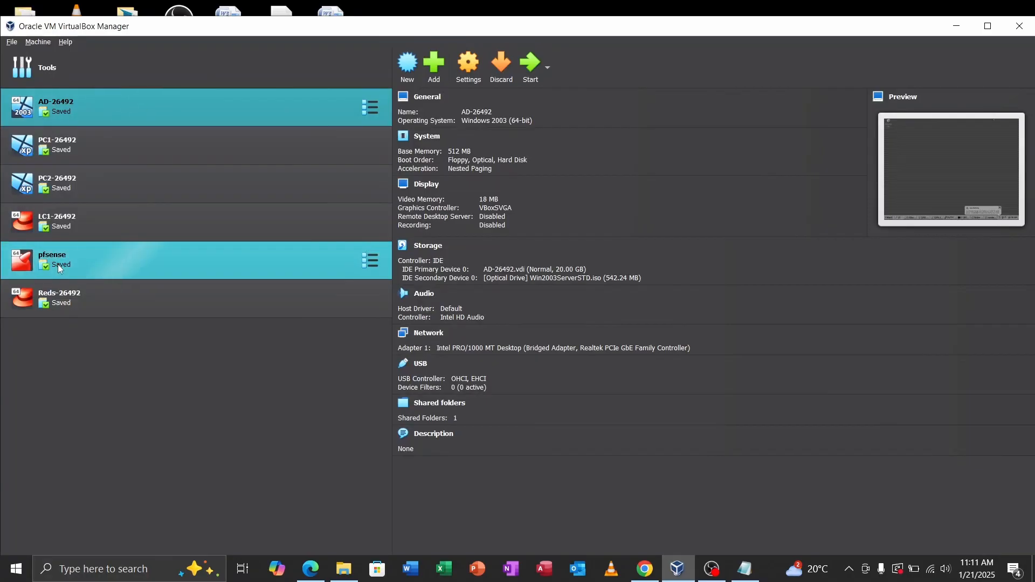
Step: Select the pfsense VM to view its network adapters, then open File > Tools
{"action": "left_click", "coordinate": [115, 261]}
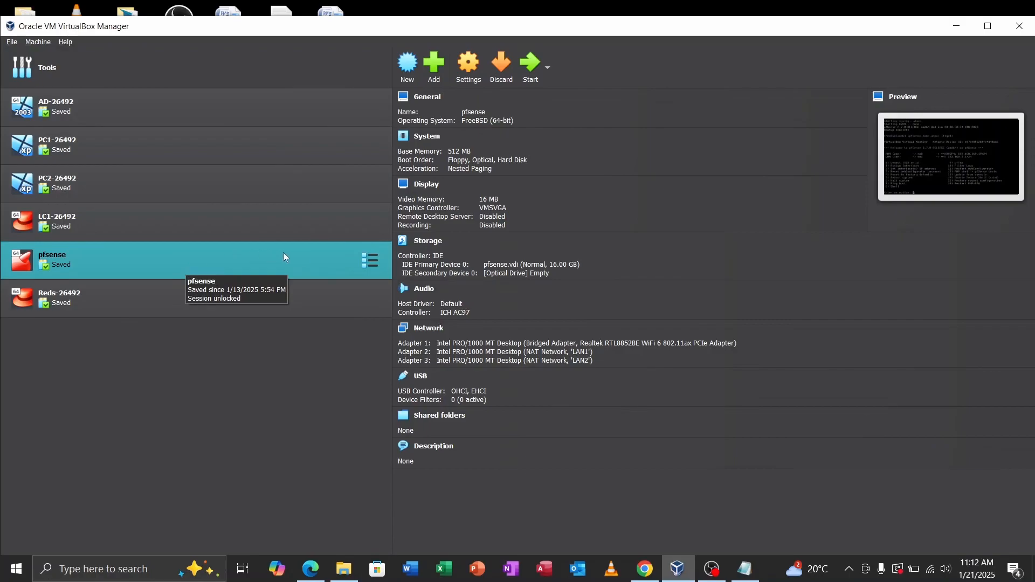
{"action": "left_click", "coordinate": [12, 43]}
{"action": "mouse_move", "coordinate": [34, 96]}
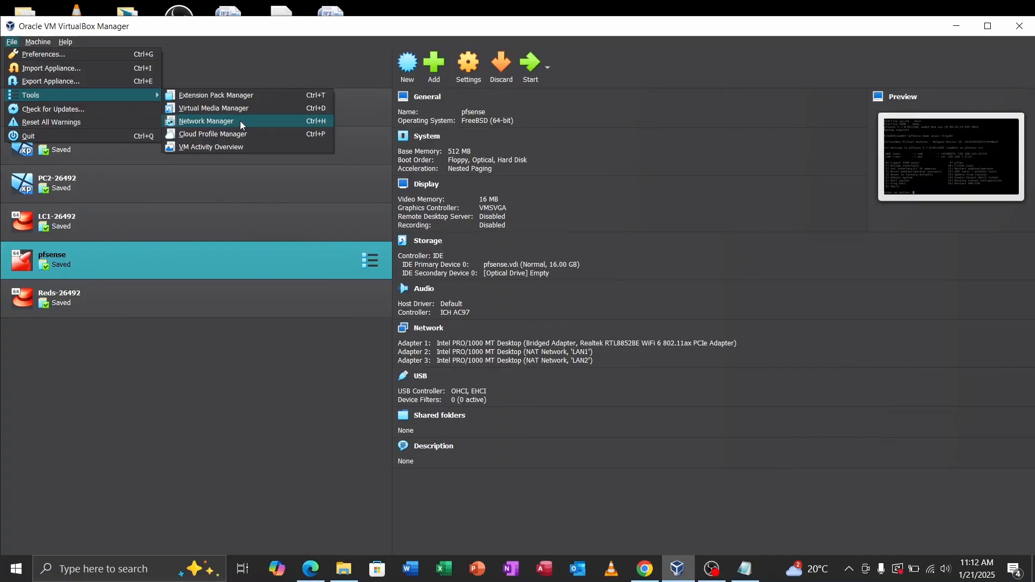
Step: In the Network Manager's NAT Networks list, inspect the LAN1 and LAN2 settings
{"action": "left_click", "coordinate": [240, 121]}
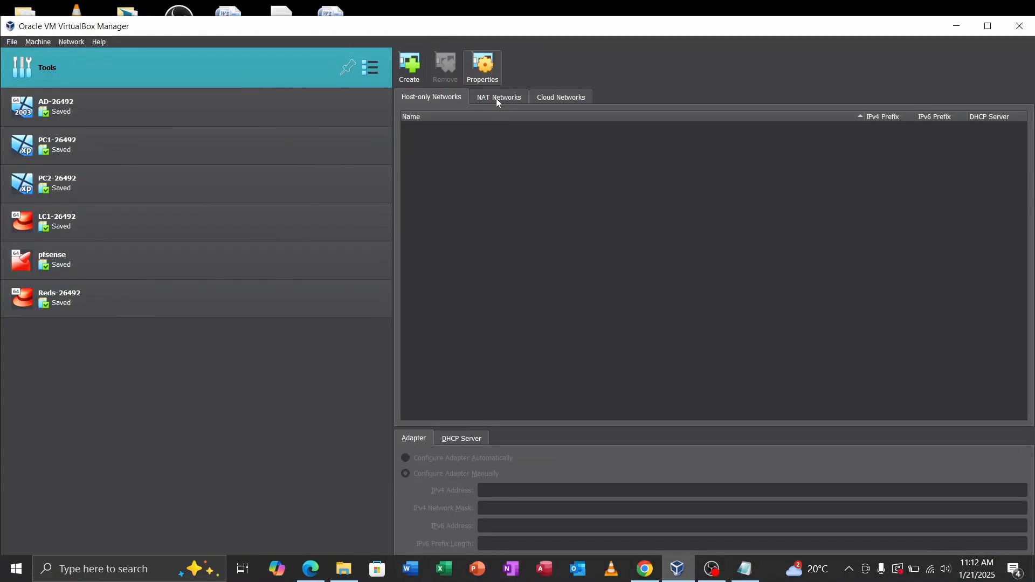
{"action": "left_click", "coordinate": [497, 100]}
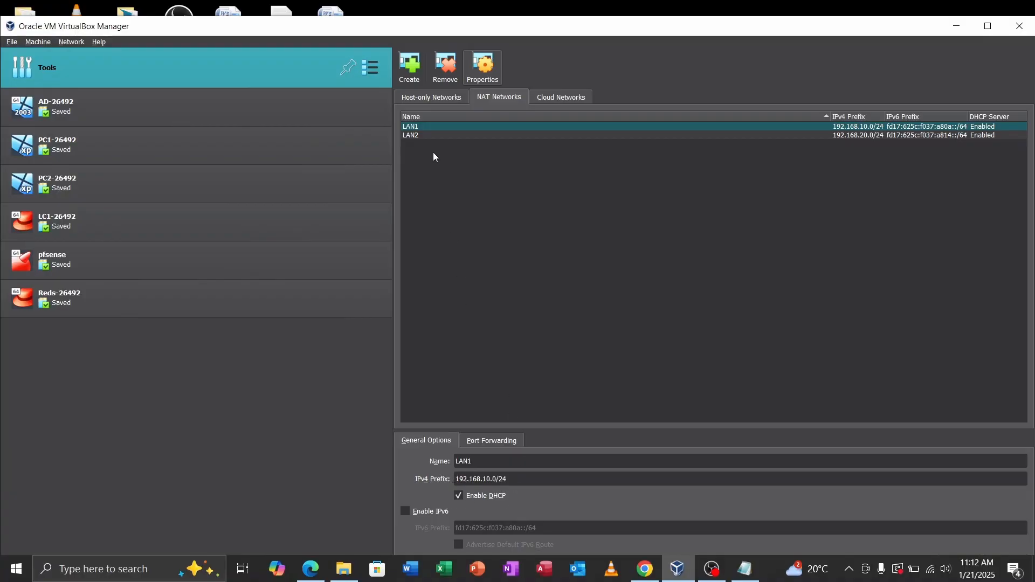
{"action": "left_click", "coordinate": [423, 136]}
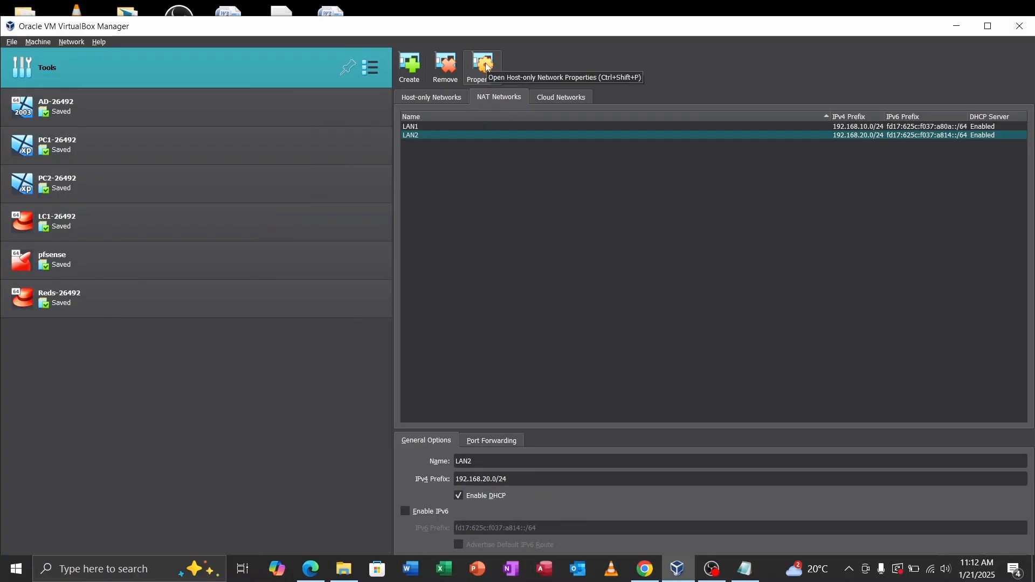
Step: Create and then remove a default NatNetwork, and reselect the pfsense VM
{"action": "left_click", "coordinate": [411, 63]}
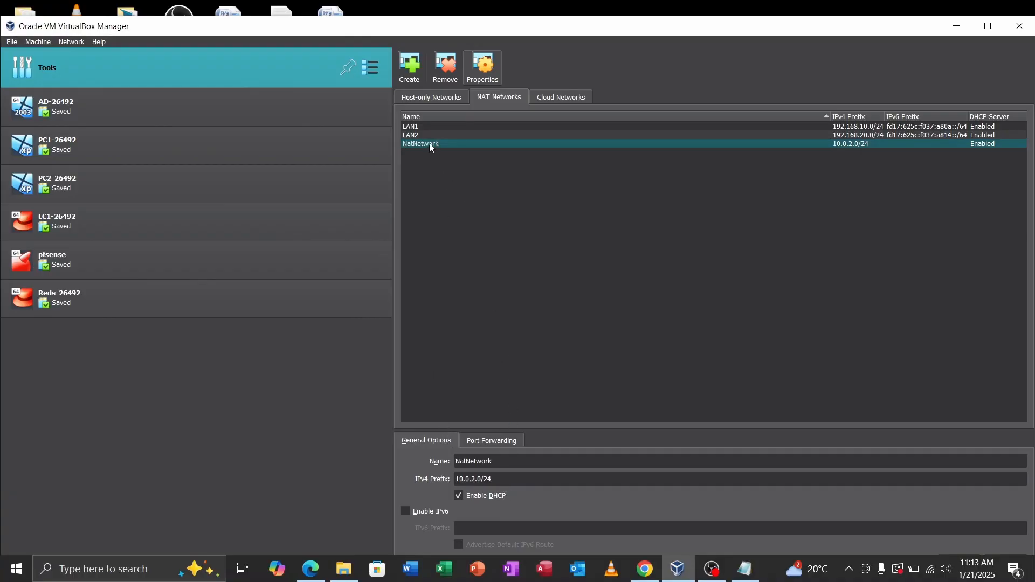
{"action": "left_click", "coordinate": [451, 67]}
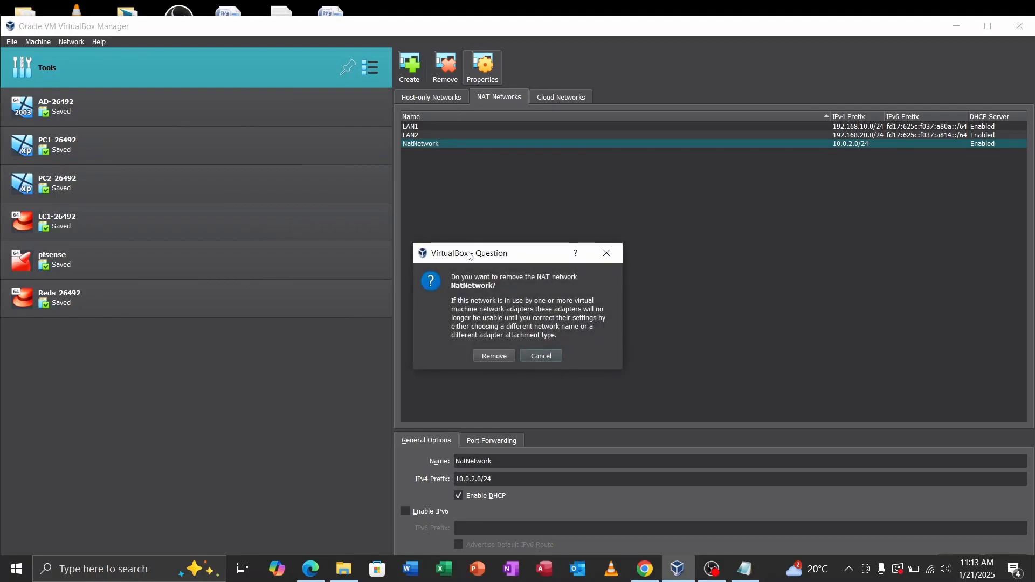
{"action": "left_click", "coordinate": [487, 357]}
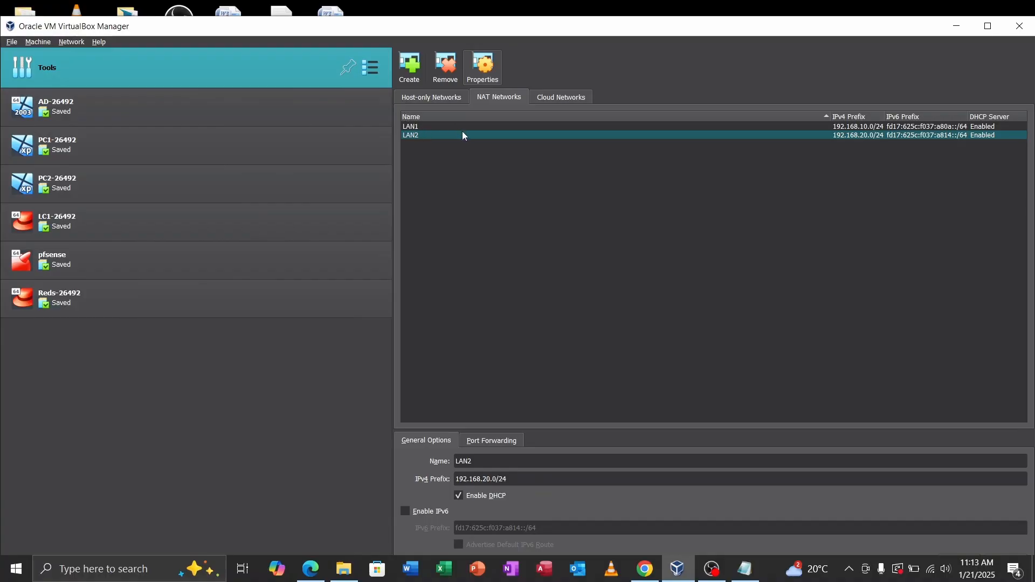
{"action": "left_click", "coordinate": [98, 267]}
Step: Start the pfsense VM and confirm Adapter 1 is bridged in its Network settings
{"action": "left_click", "coordinate": [529, 65]}
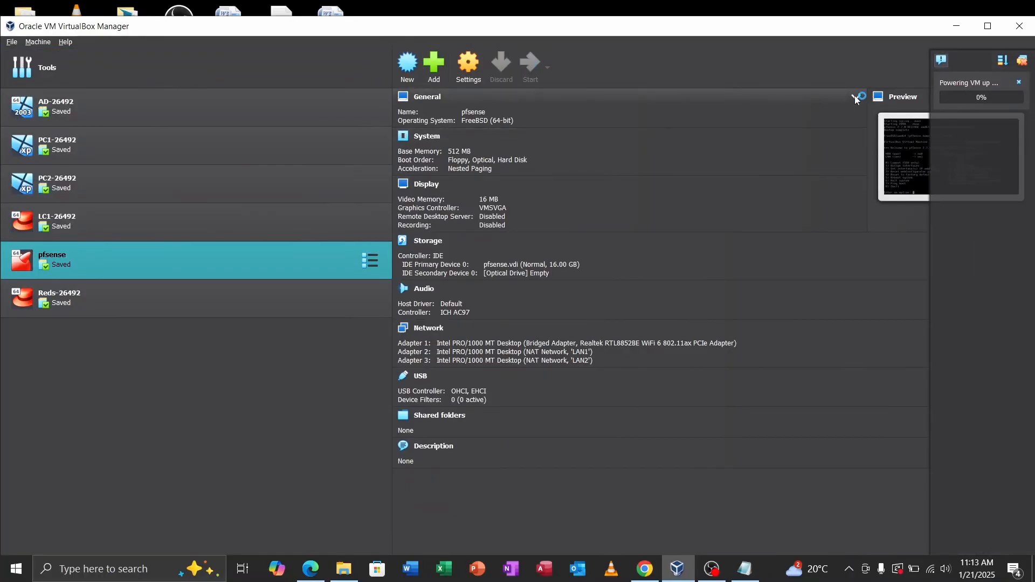
{"action": "left_click", "coordinate": [467, 80]}
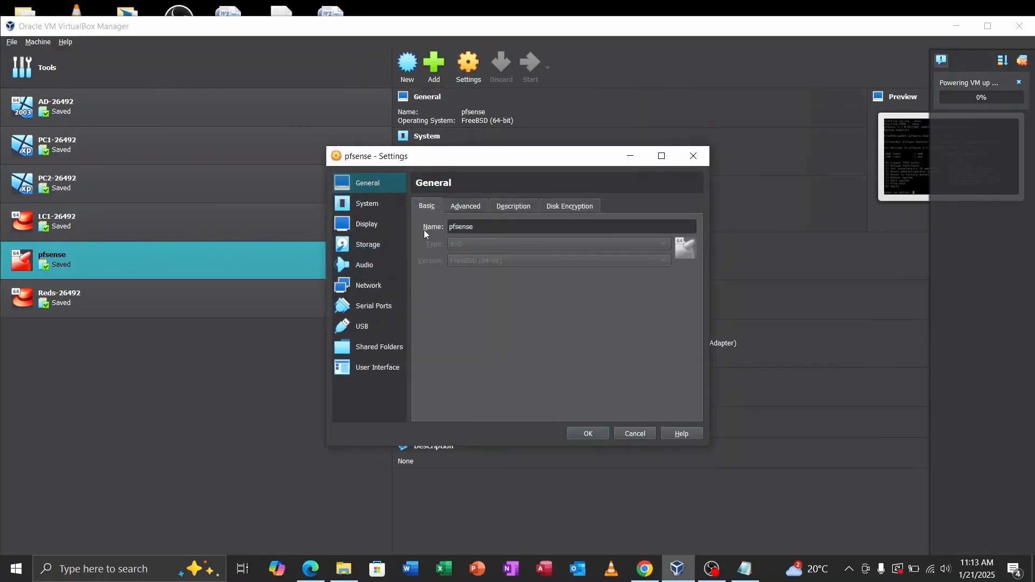
{"action": "left_click", "coordinate": [372, 286]}
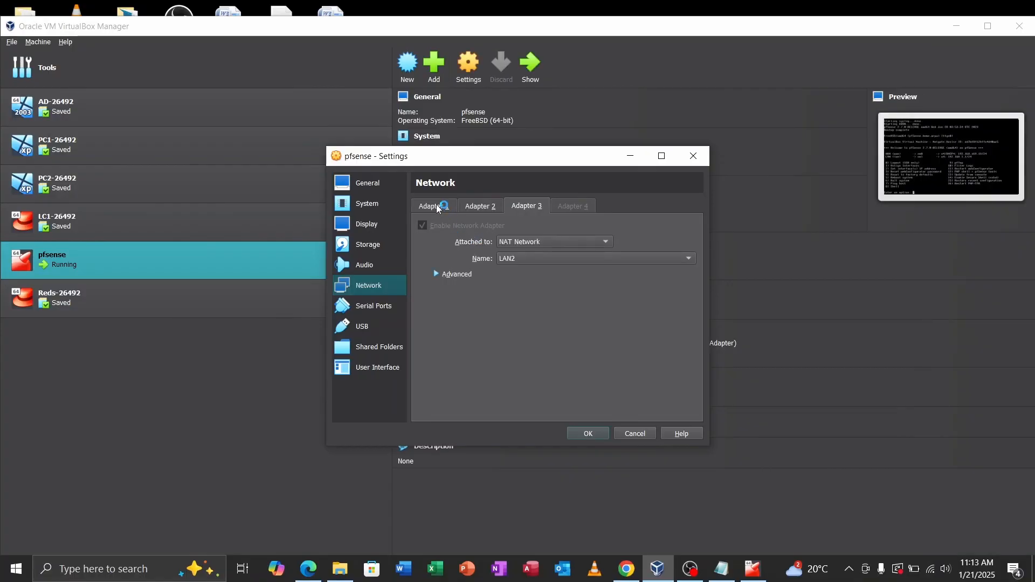
{"action": "left_click", "coordinate": [438, 207]}
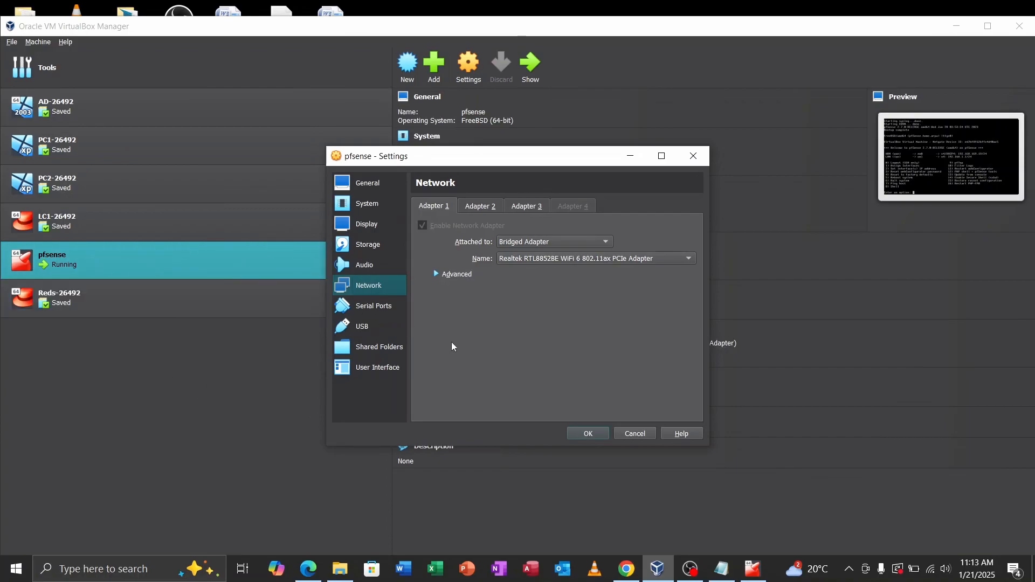
Step: Minimize the Settings window and bring up the running pfsense console
{"action": "mouse_move", "coordinate": [935, 570]}
{"action": "left_click", "coordinate": [630, 158]}
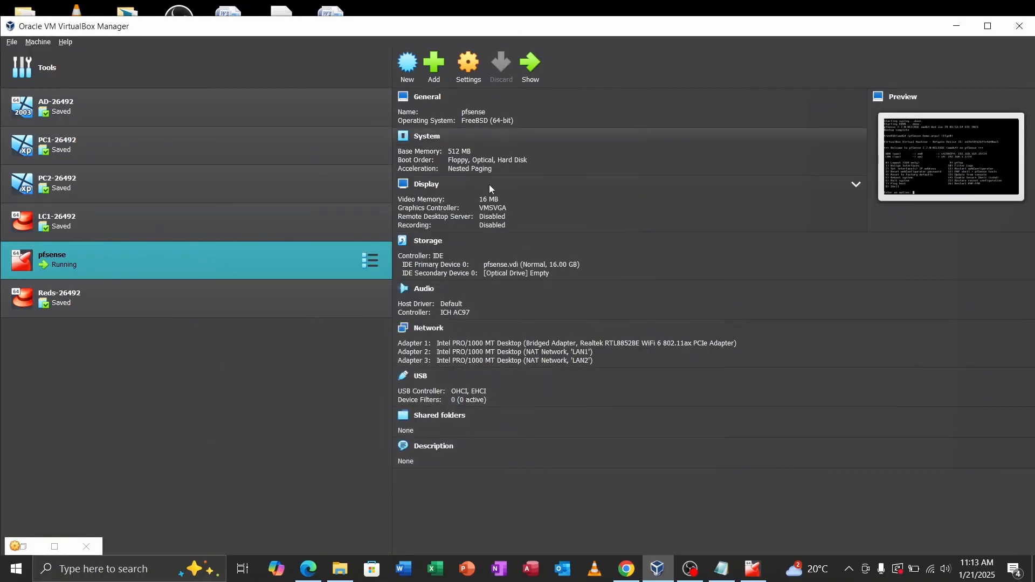
{"action": "double_click", "coordinate": [163, 264]}
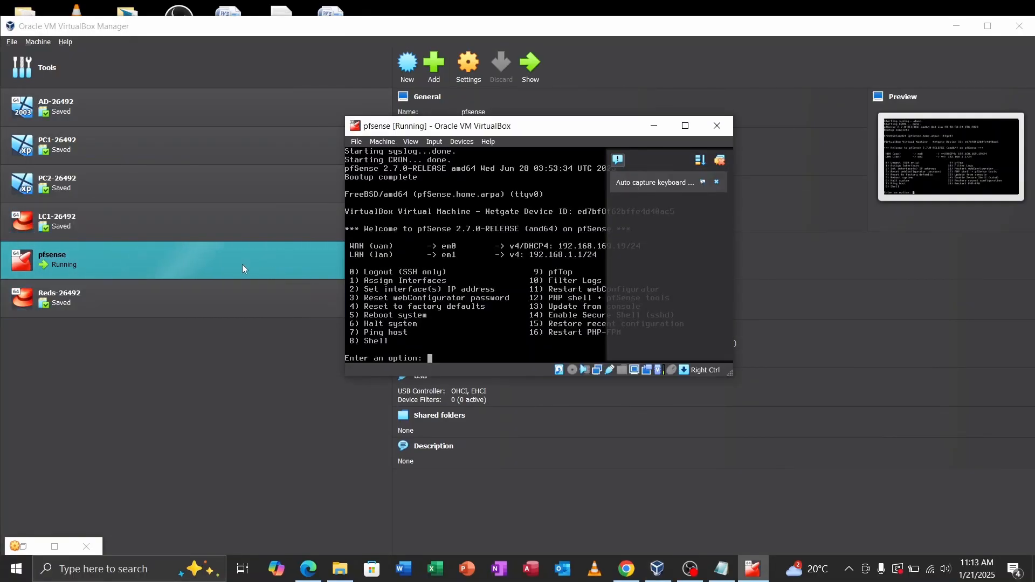
Step: Check that pfsense Adapter 2 uses NAT Network LAN1 and Adapter 3 uses LAN2
{"action": "left_click", "coordinate": [212, 468]}
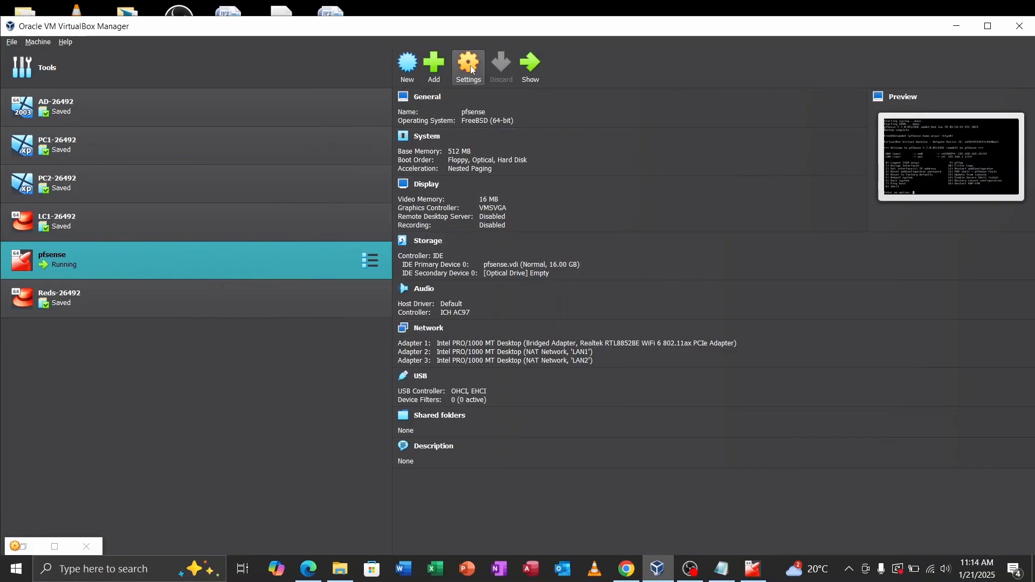
{"action": "left_click", "coordinate": [471, 69]}
{"action": "left_click", "coordinate": [488, 207]}
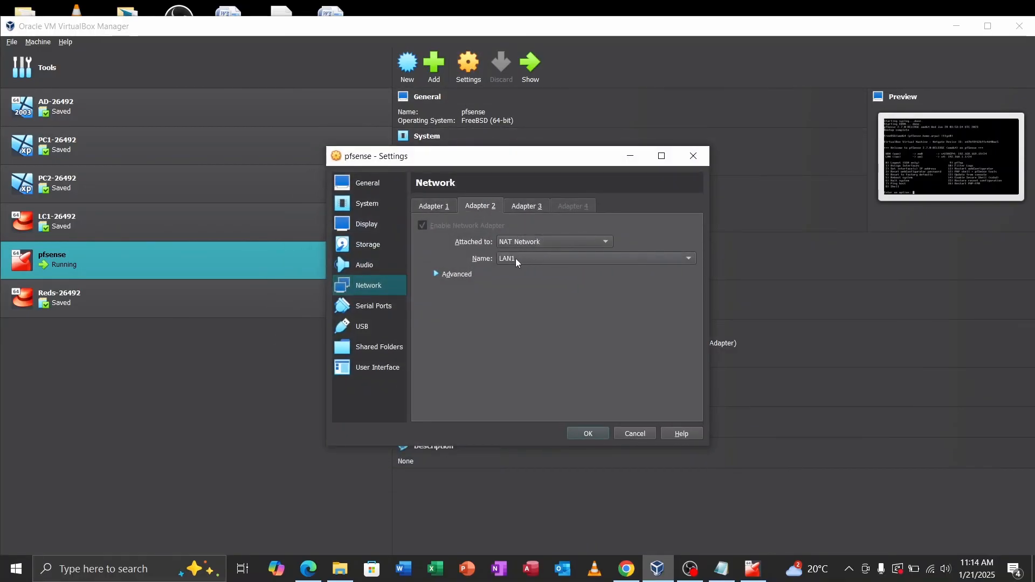
{"action": "left_click", "coordinate": [523, 203]}
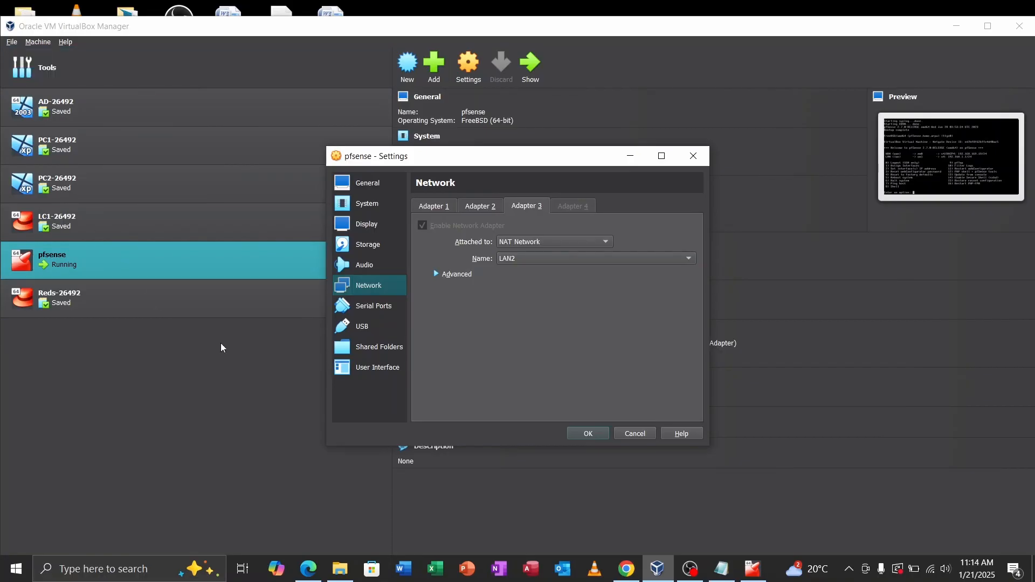
Step: Put the settings away, bring up the pfsense console, and minimize VirtualBox Manager
{"action": "left_click", "coordinate": [629, 157]}
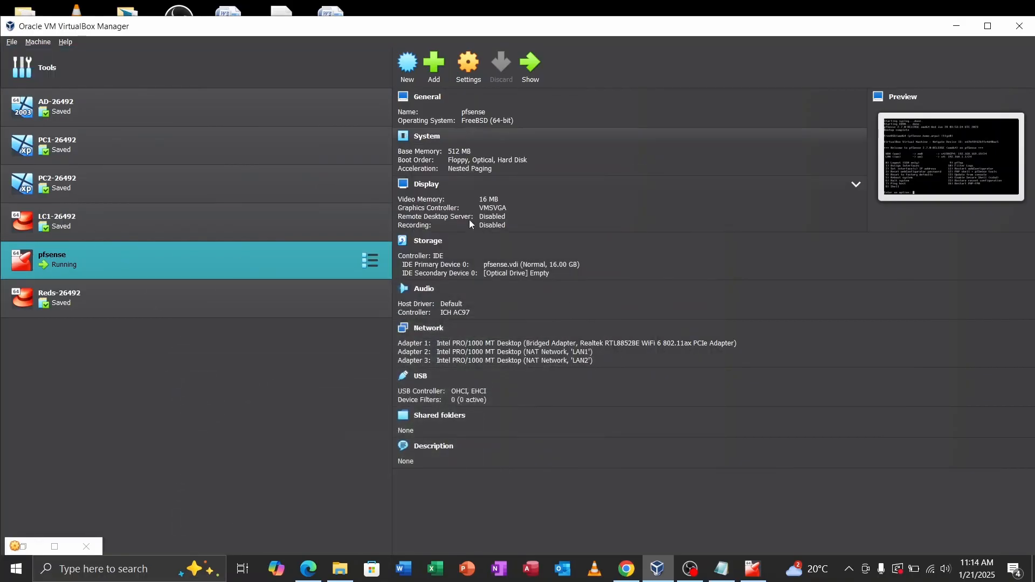
{"action": "double_click", "coordinate": [171, 261]}
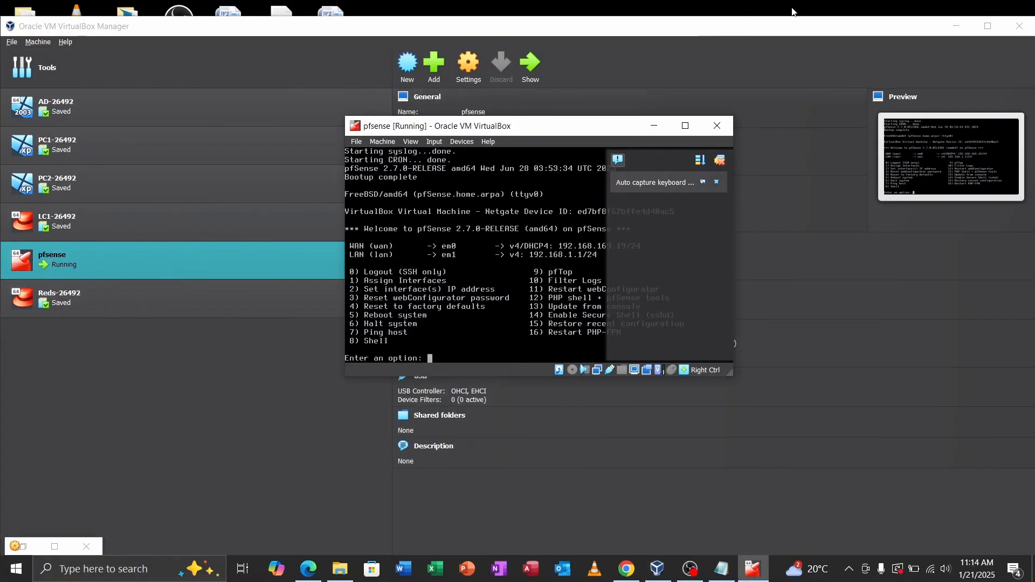
{"action": "left_click", "coordinate": [958, 28]}
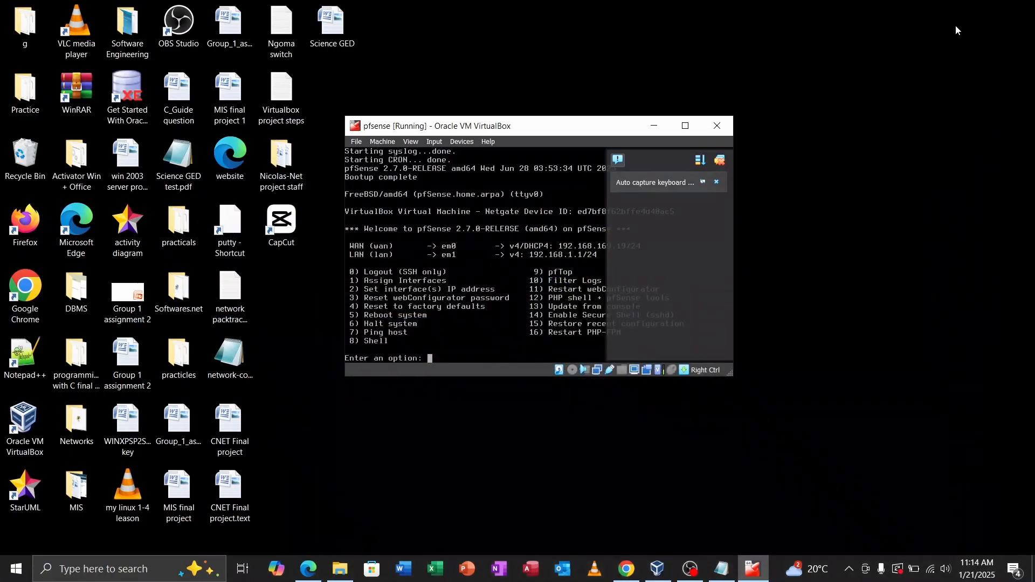
Step: Close the notification panel covering the pfSense console menu
{"action": "left_click", "coordinate": [720, 161]}
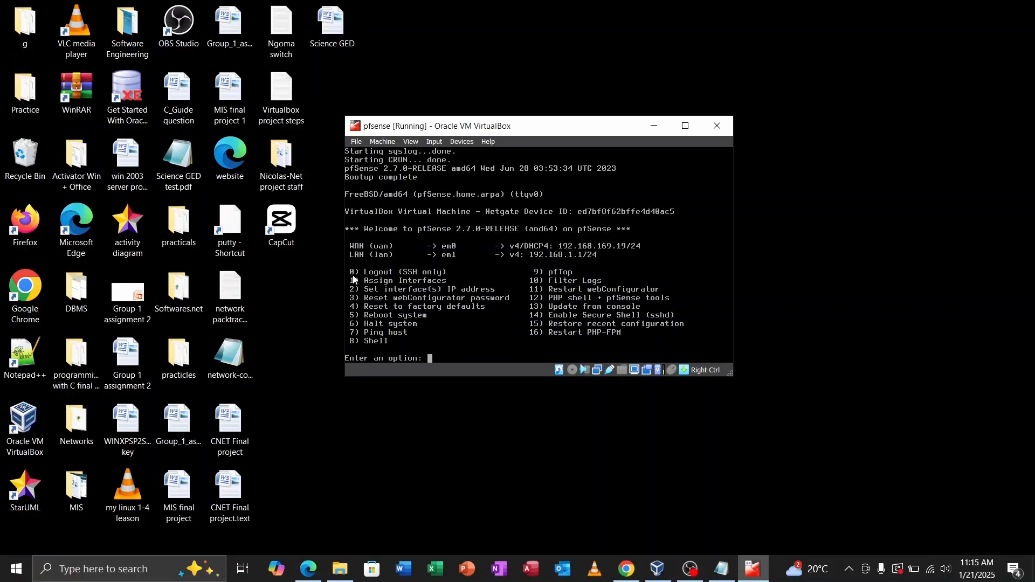
Step: Assign interfaces with no VLANs: em0 as WAN, em1 as LAN, em2 as OPT1, and confirm
{"action": "type", "text": "1"}
{"action": "key", "text": "Return"}
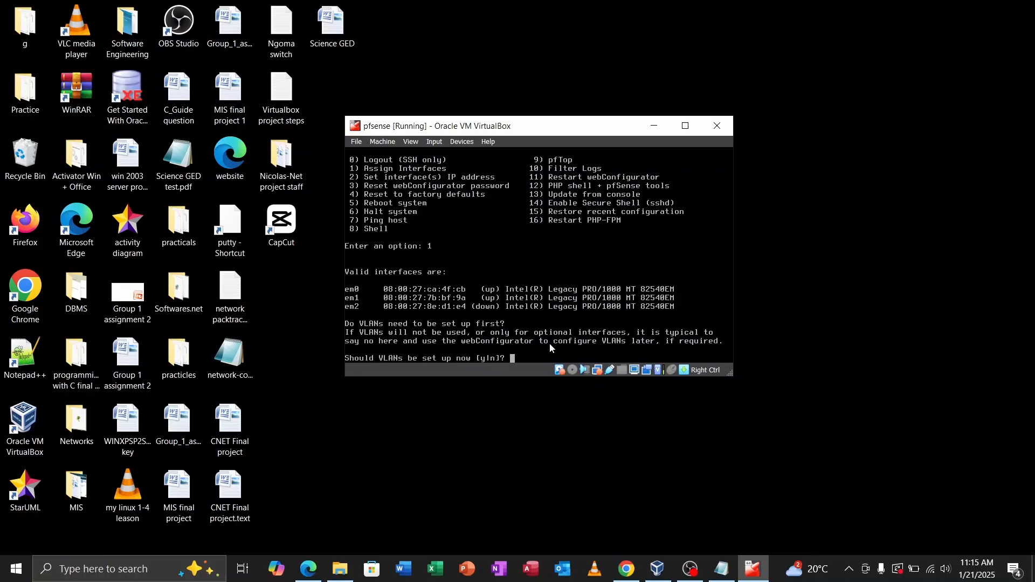
{"action": "type", "text": "n"}
{"action": "key", "text": "Return"}
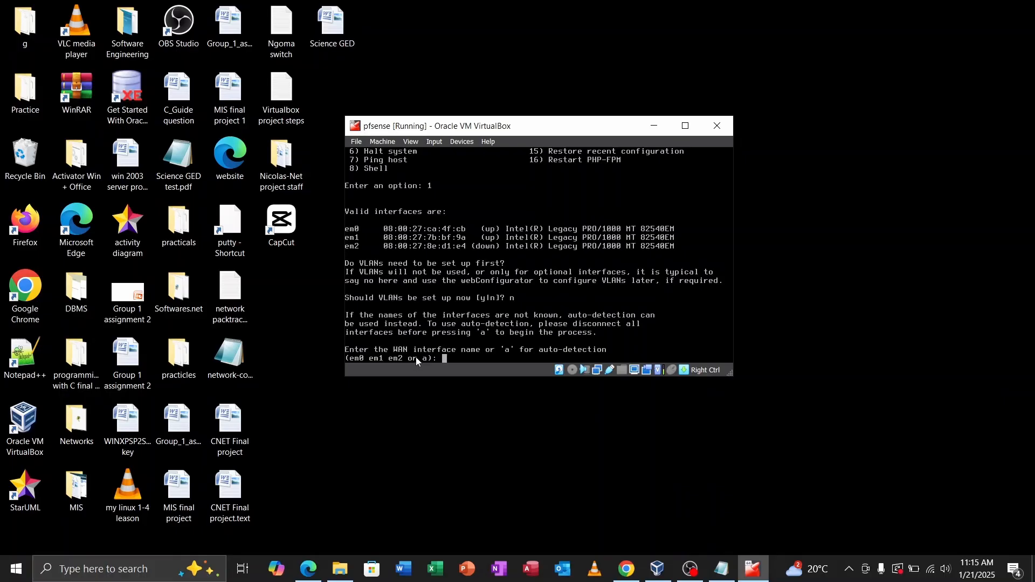
{"action": "type", "text": "em0"}
{"action": "key", "text": "Return"}
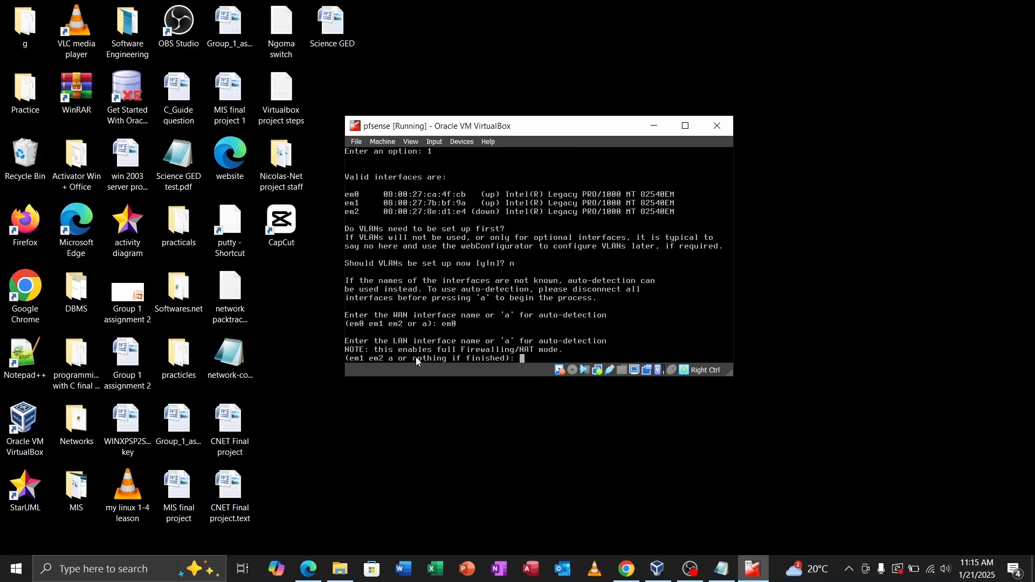
{"action": "type", "text": "em1"}
{"action": "key", "text": "Return"}
{"action": "type", "text": "em2"}
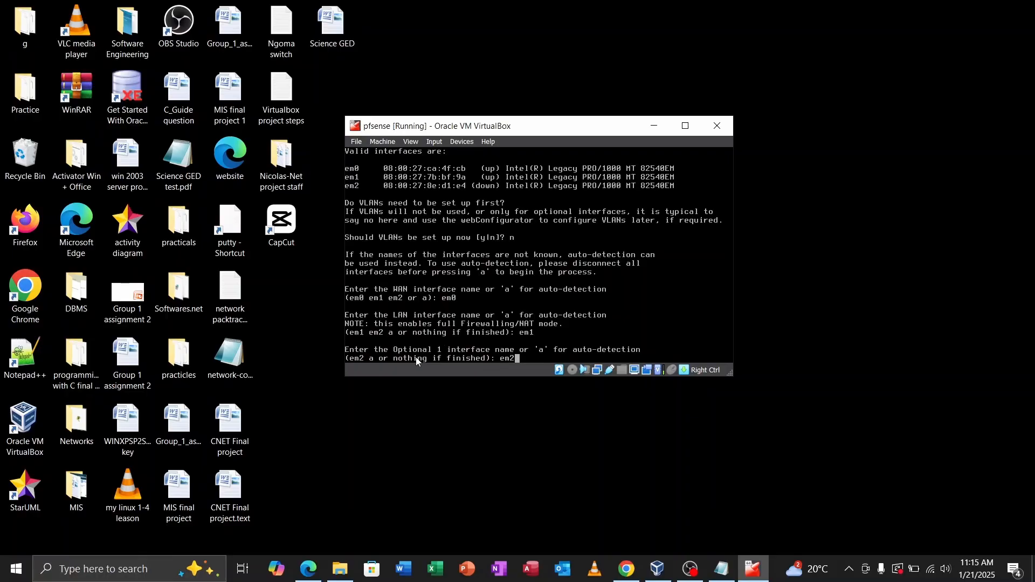
{"action": "key", "text": "Return"}
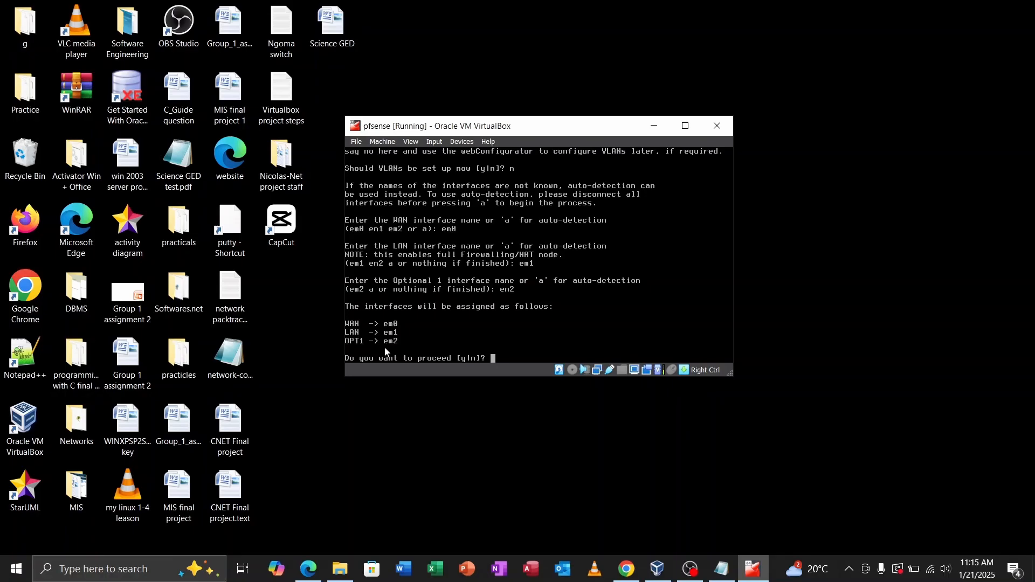
{"action": "type", "text": "y"}
{"action": "key", "text": "Return"}
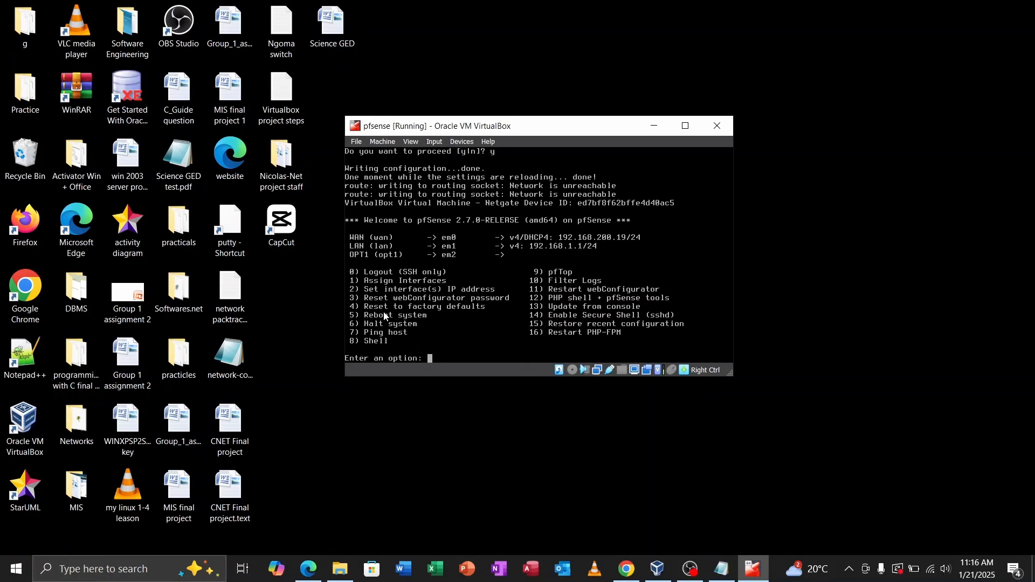
Step: Give the LAN interface a static IPv4 address of 192.168.10.1 with a /24 subnet
{"action": "type", "text": "2"}
{"action": "key", "text": "Return"}
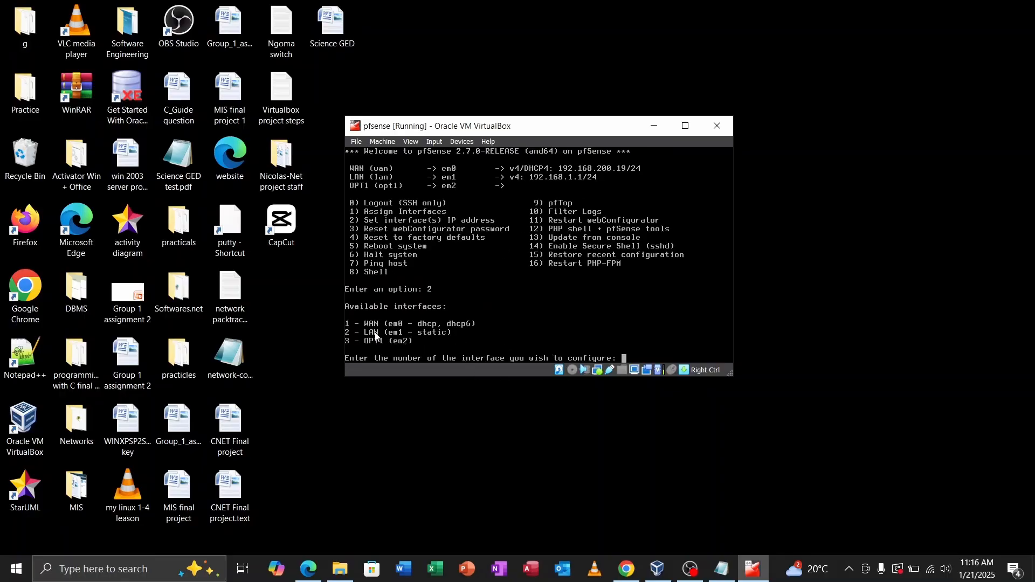
{"action": "type", "text": "2"}
{"action": "key", "text": "BackSpace"}
{"action": "type", "text": "3"}
{"action": "key", "text": "BackSpace"}
{"action": "type", "text": "2"}
{"action": "key", "text": "Return"}
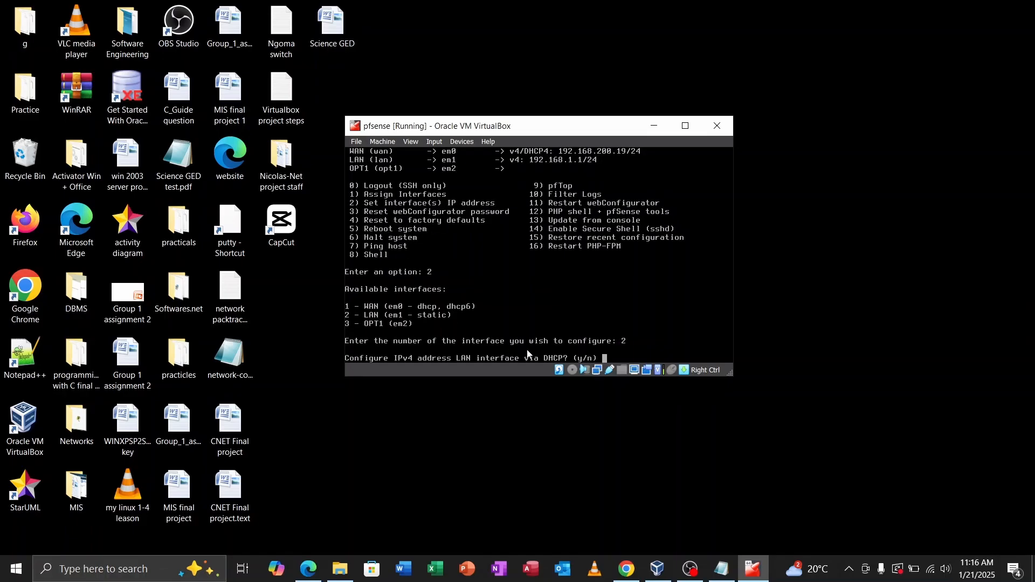
{"action": "type", "text": "n"}
{"action": "key", "text": "Return"}
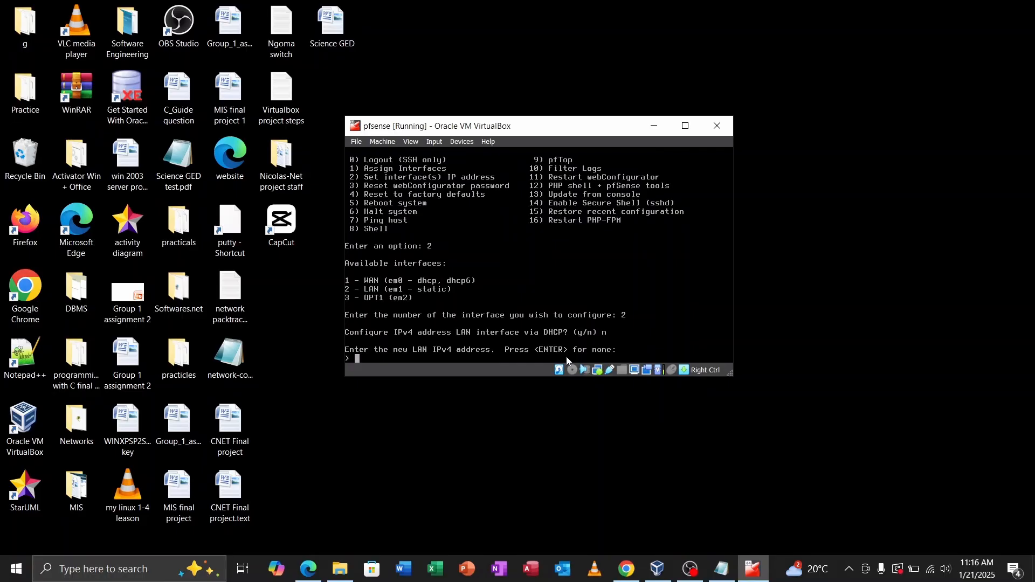
{"action": "type", "text": "192.168.10.1"}
{"action": "key", "text": "Return"}
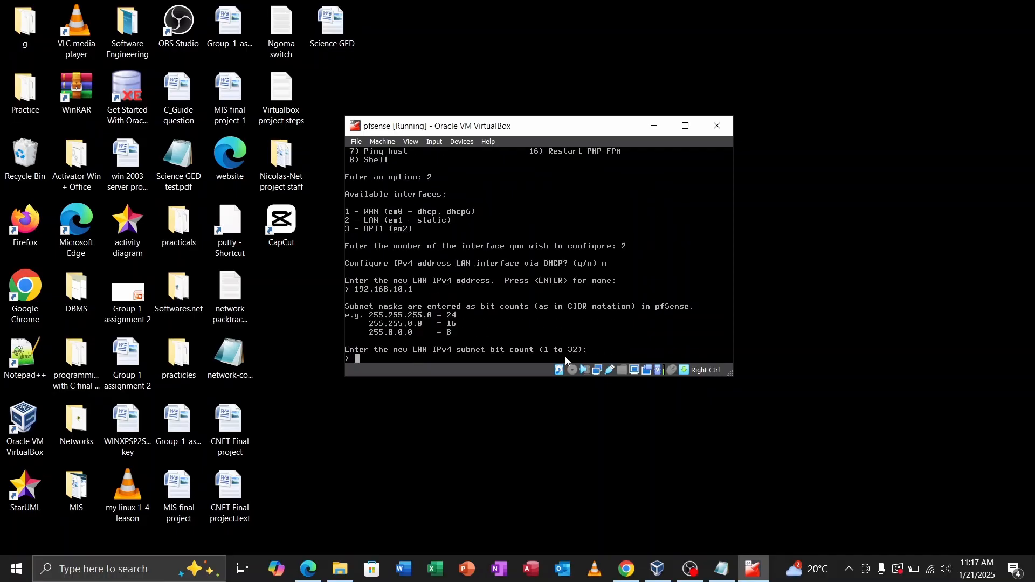
{"action": "type", "text": "24"}
{"action": "key", "text": "Return"}
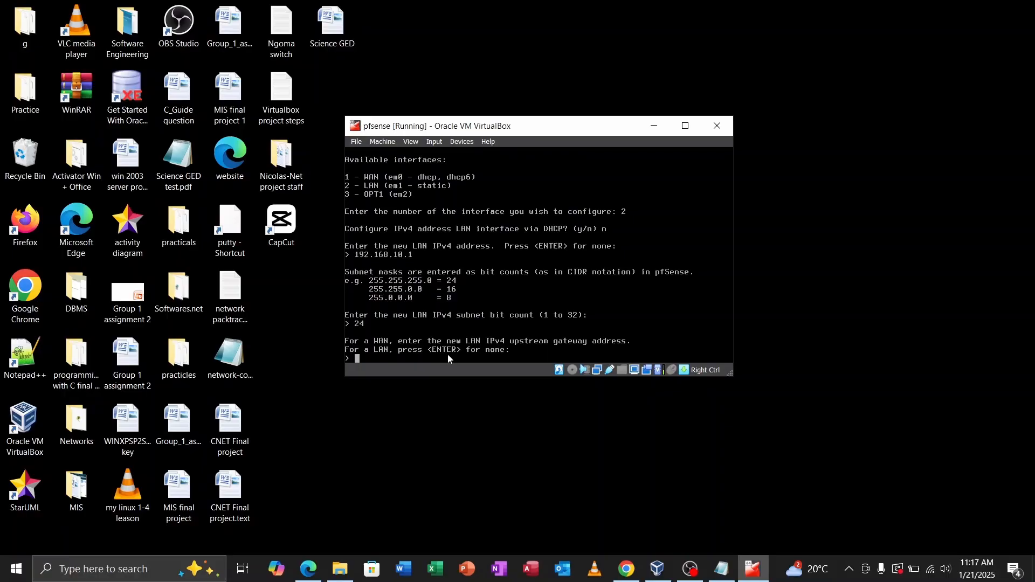
Step: Leave the LAN upstream gateway empty and skip IPv6 configuration
{"action": "key", "text": "Return"}
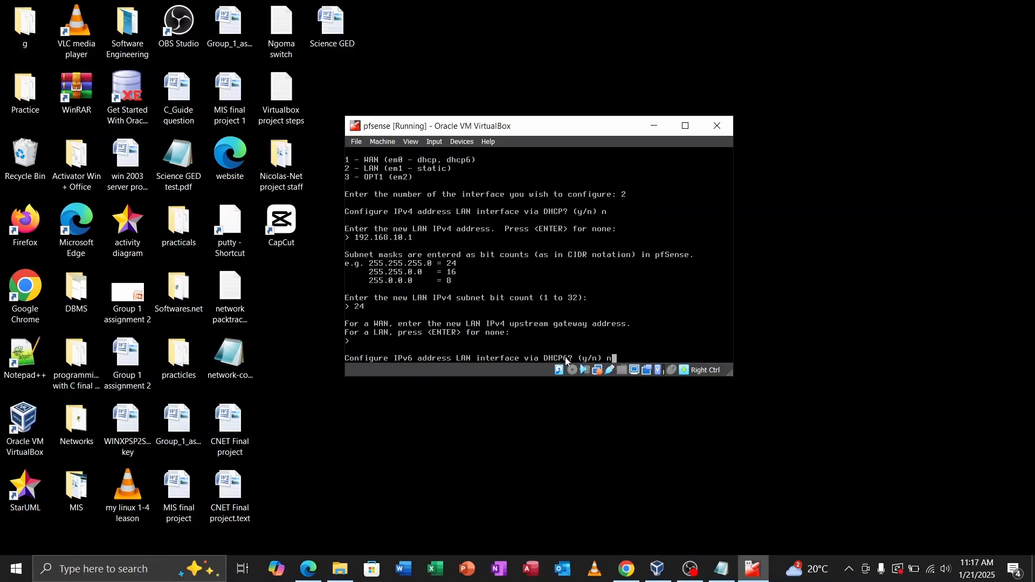
{"action": "type", "text": "n"}
{"action": "key", "text": "Return"}
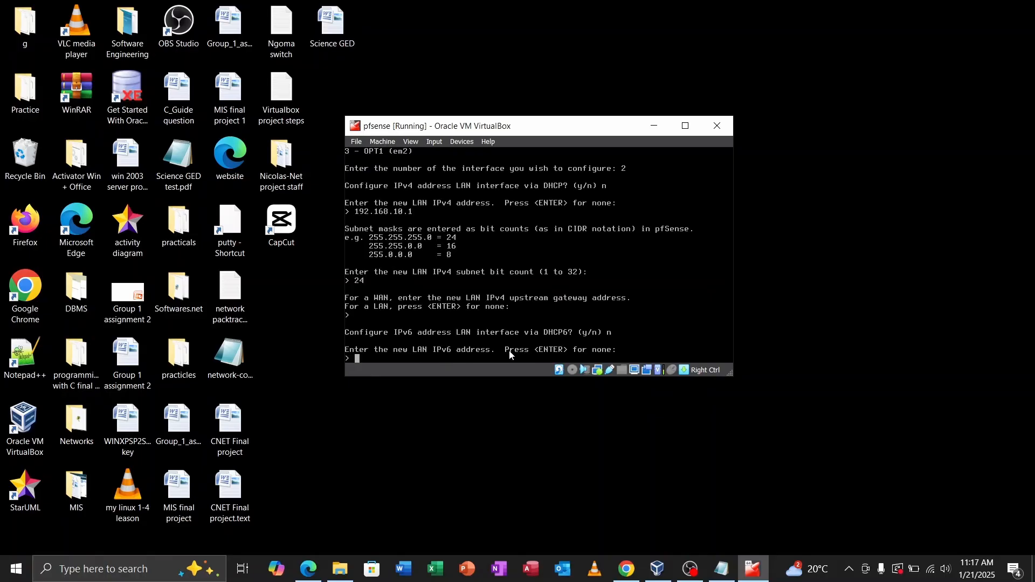
{"action": "key", "text": "Return"}
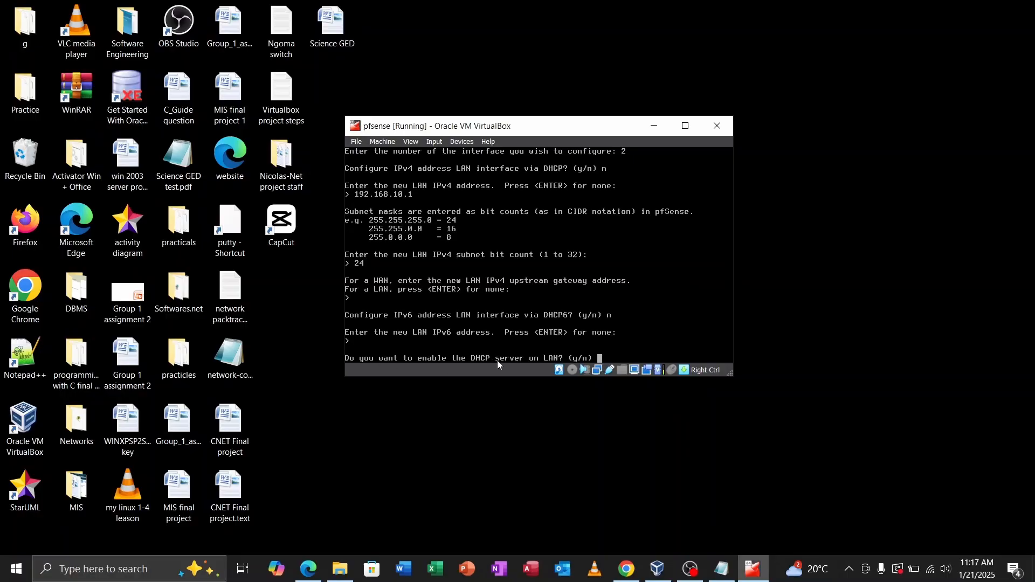
Step: Enable LAN DHCP for 192.168.10.40–192.168.10.100 and revert the webConfigurator to HTTP
{"action": "type", "text": "y"}
{"action": "key", "text": "Return"}
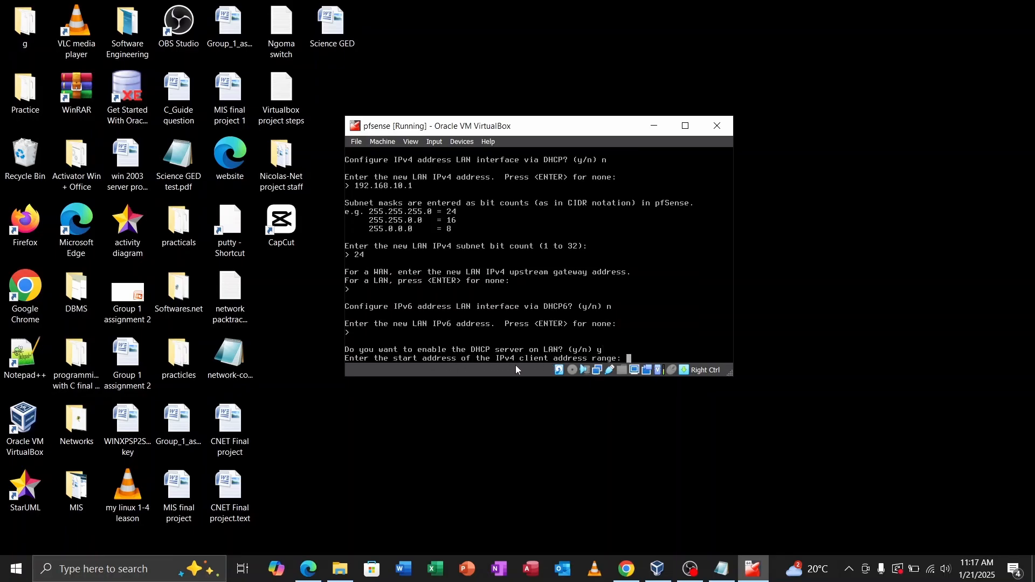
{"action": "type", "text": "192.168.10.40.1"}
{"action": "key", "text": "BackSpace"}
{"action": "key", "text": "BackSpace"}
{"action": "key", "text": "Return"}
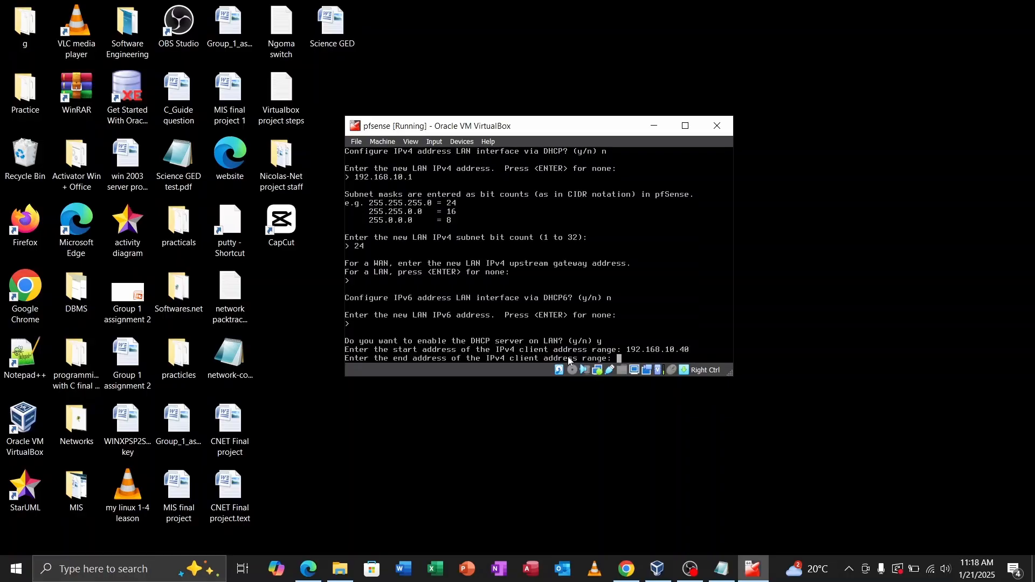
{"action": "type", "text": "192.168.10.100"}
{"action": "key", "text": "Return"}
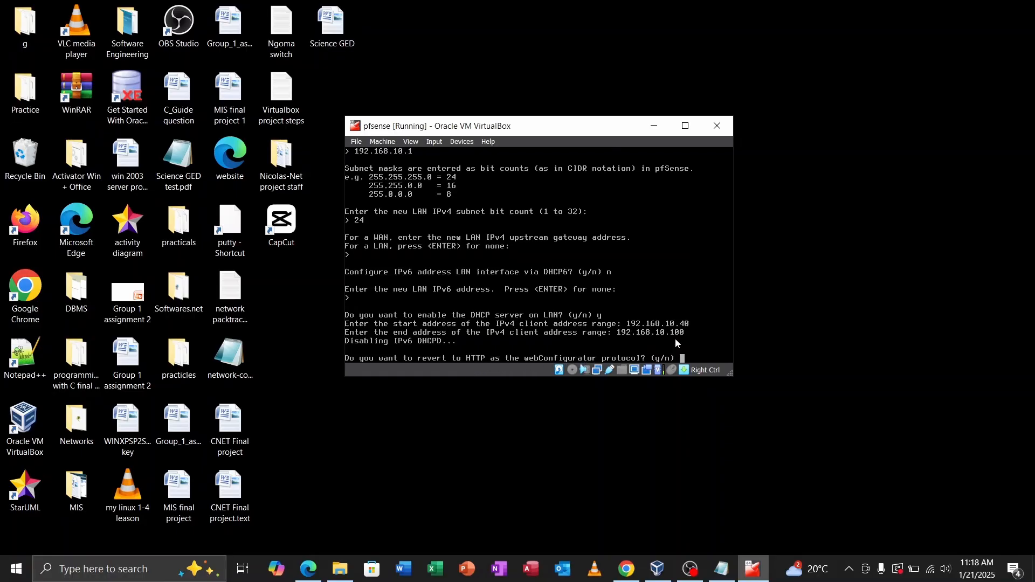
{"action": "type", "text": "y"}
{"action": "key", "text": "Return"}
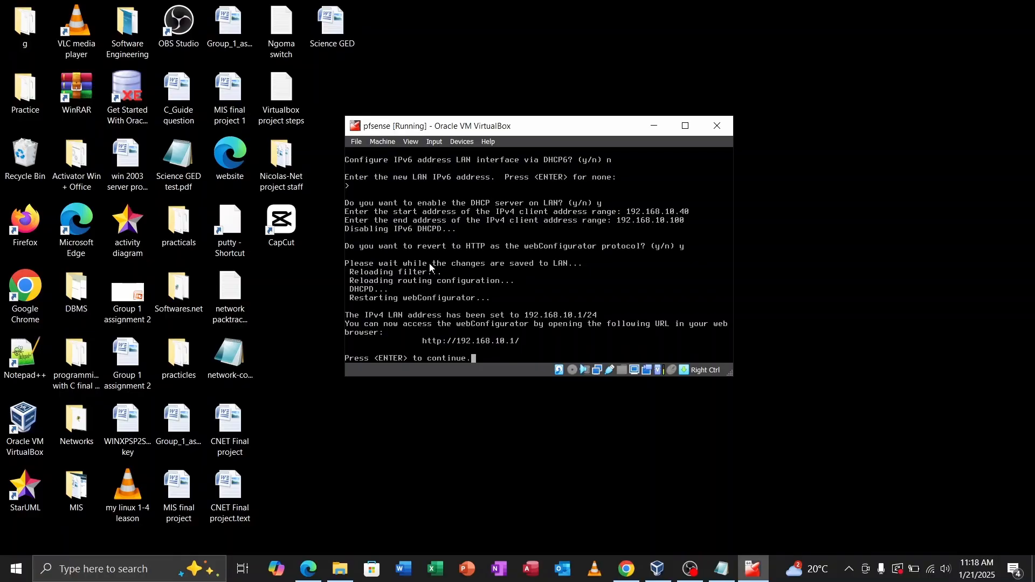
{"action": "key", "text": "Return"}
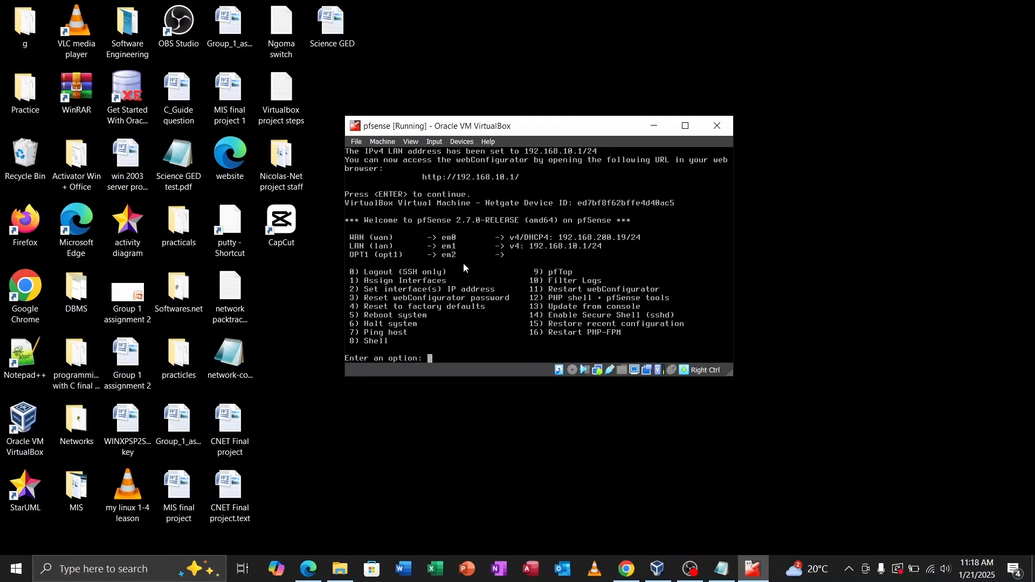
Step: Give the OPT1 interface a static IPv4 address of 192.168.20.1 with a /24 subnet
{"action": "type", "text": "2"}
{"action": "key", "text": "Return"}
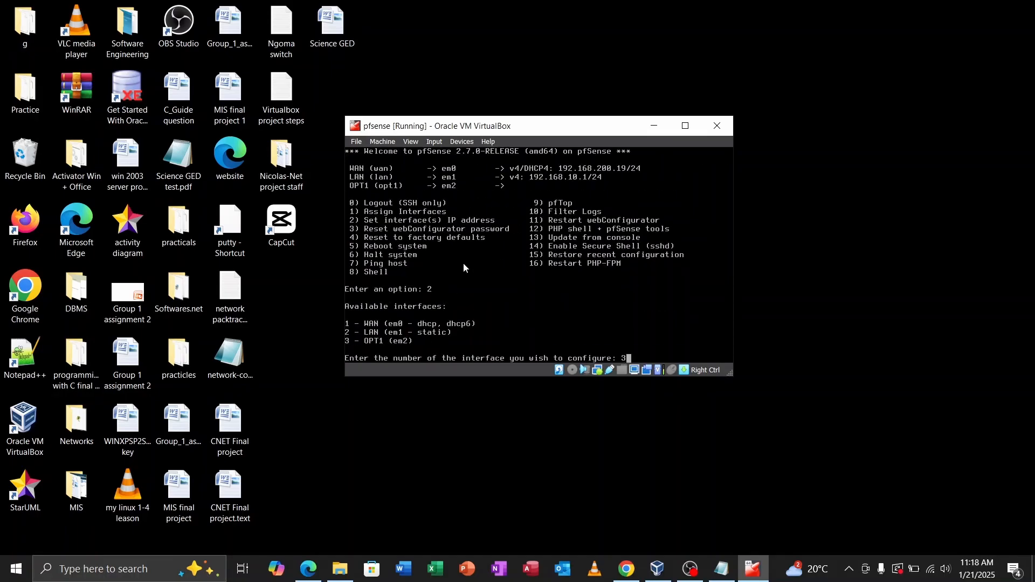
{"action": "type", "text": "3"}
{"action": "key", "text": "Return"}
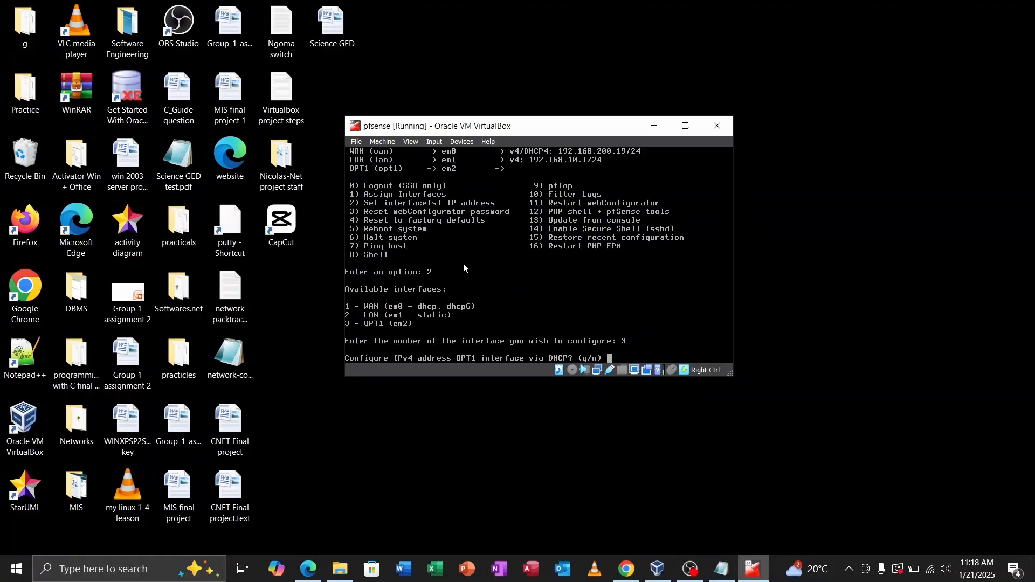
{"action": "type", "text": "n"}
{"action": "key", "text": "Return"}
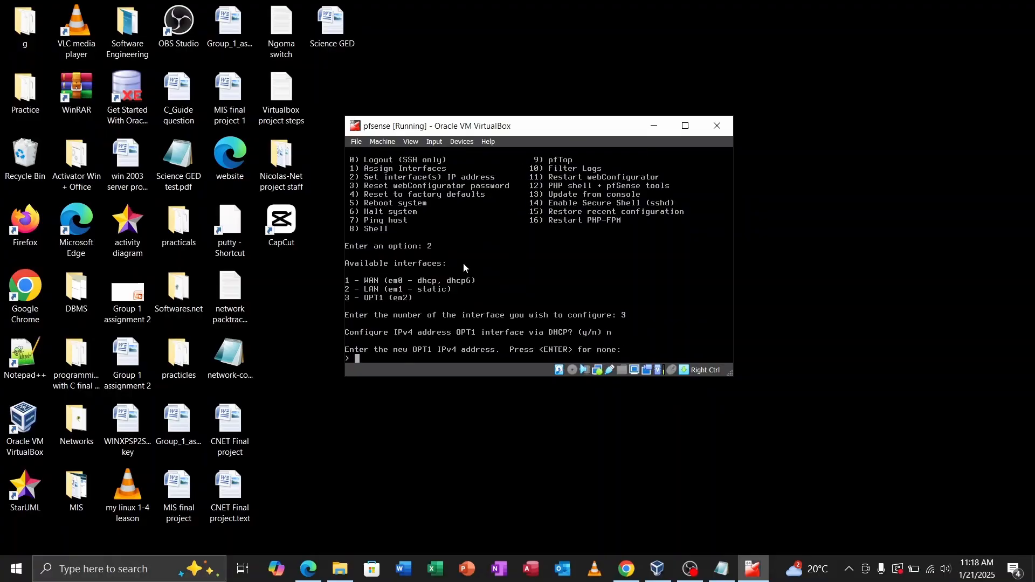
{"action": "type", "text": "192.168.20.1"}
{"action": "key", "text": "Return"}
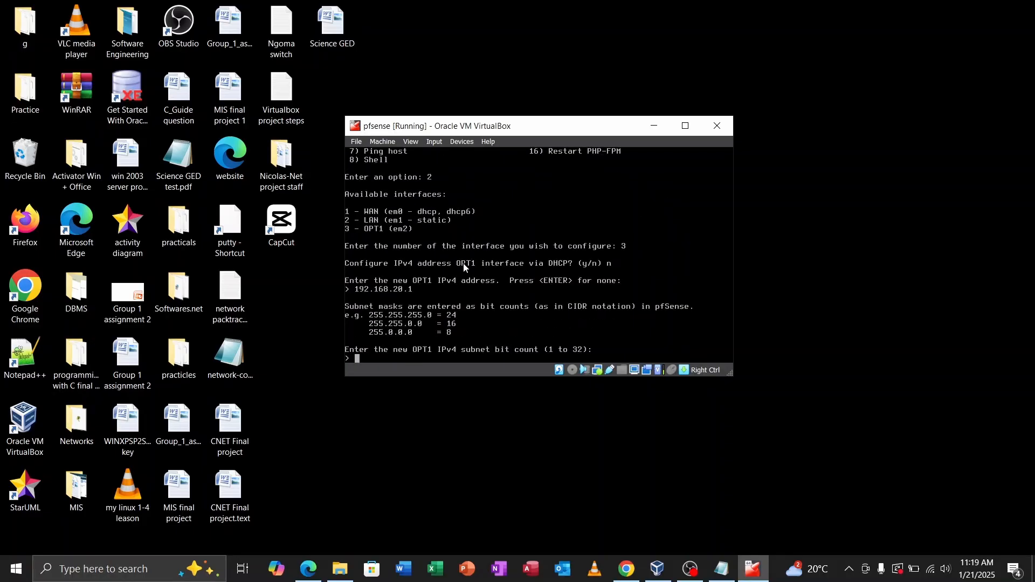
{"action": "type", "text": "24"}
{"action": "key", "text": "Return"}
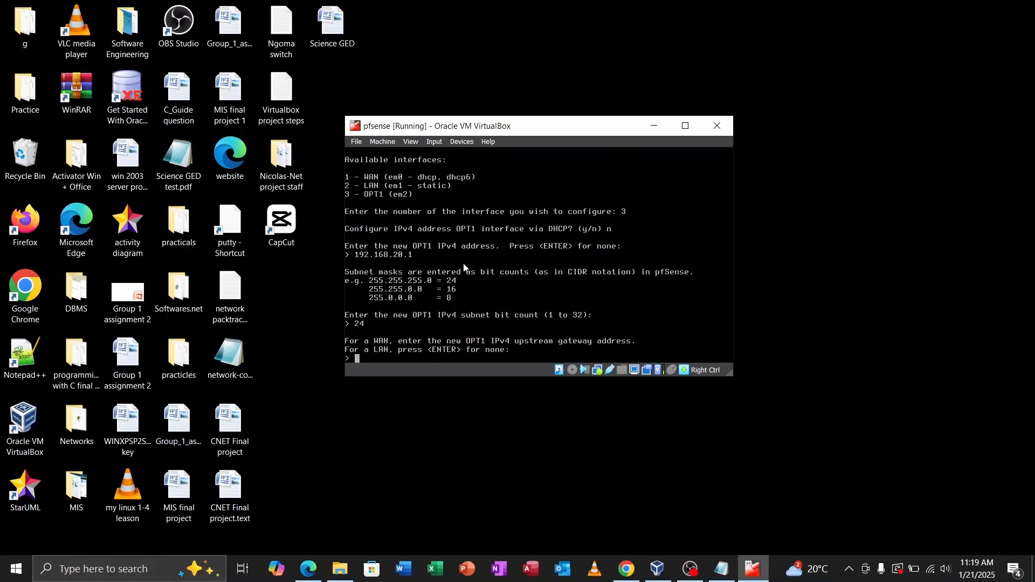
Step: Leave the OPT1 upstream gateway empty and skip IPv6 configuration
{"action": "key", "text": "Return"}
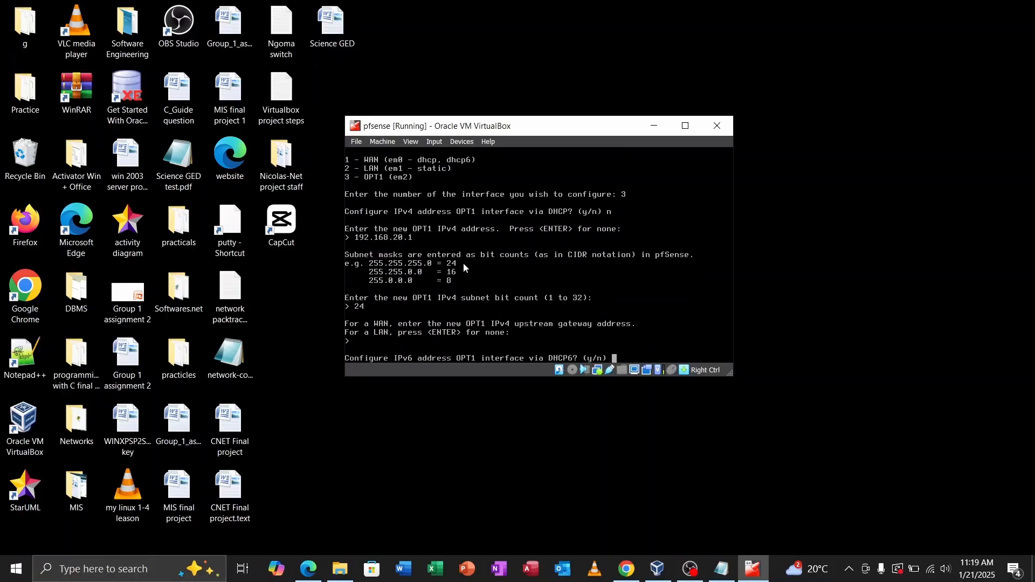
{"action": "type", "text": "n"}
{"action": "key", "text": "Return"}
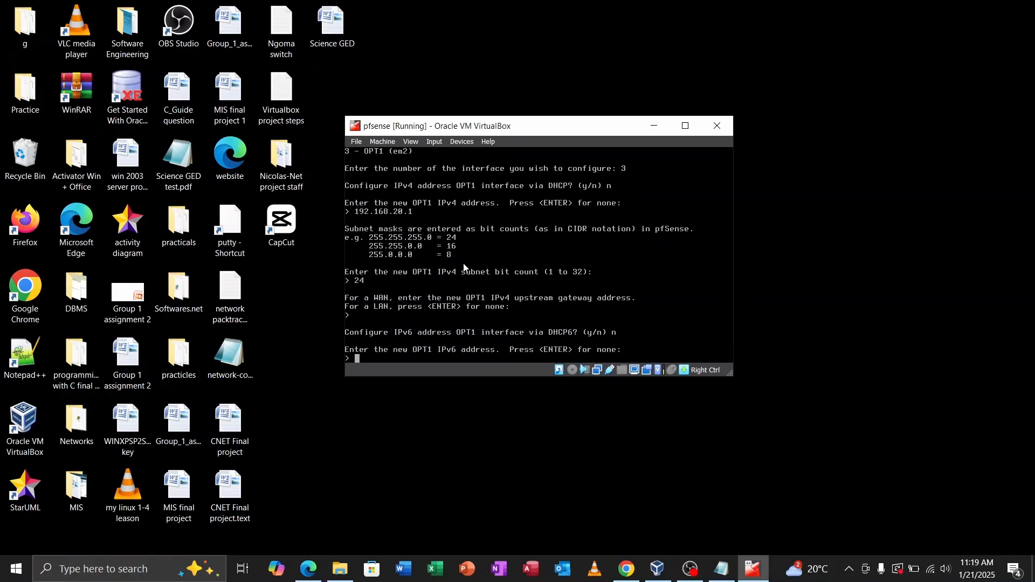
{"action": "key", "text": "Return"}
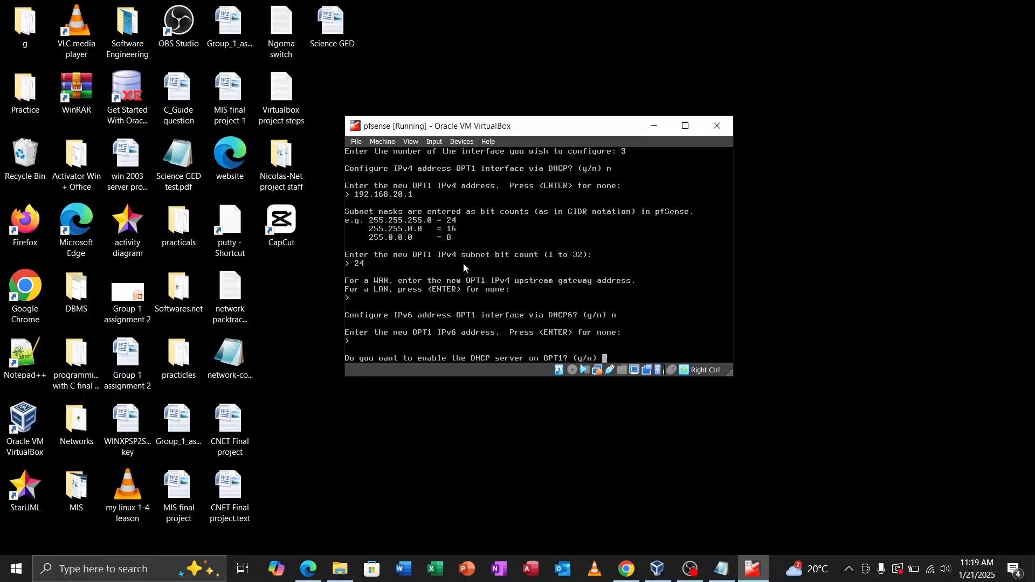
Step: Enable OPT1 DHCP serving 192.168.20.40–192.168.20.100 and return to the main menu
{"action": "type", "text": "y"}
{"action": "key", "text": "Return"}
{"action": "type", "text": "192.168.10."}
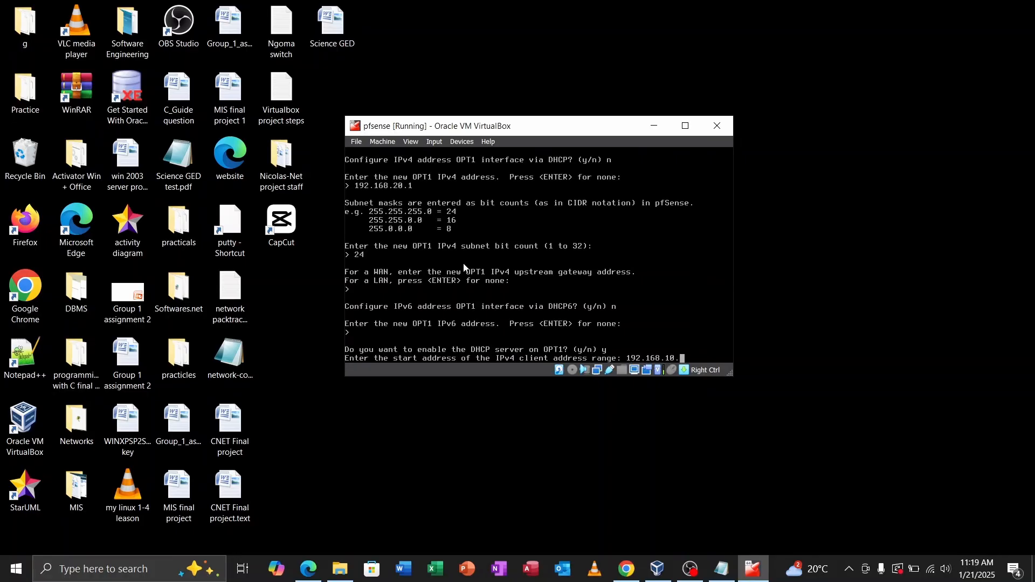
{"action": "key", "text": "BackSpace"}
{"action": "key", "text": "BackSpace"}
{"action": "key", "text": "BackSpace"}
{"action": "type", "text": "20.40"}
{"action": "key", "text": "Return"}
{"action": "type", "text": "192.168.20.100"}
{"action": "key", "text": "Return"}
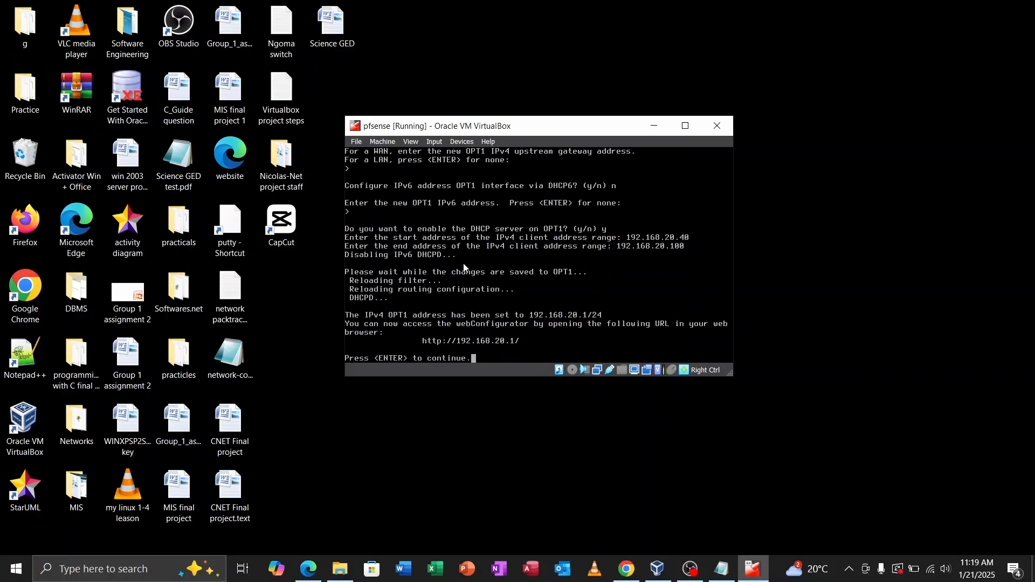
{"action": "key", "text": "Return"}
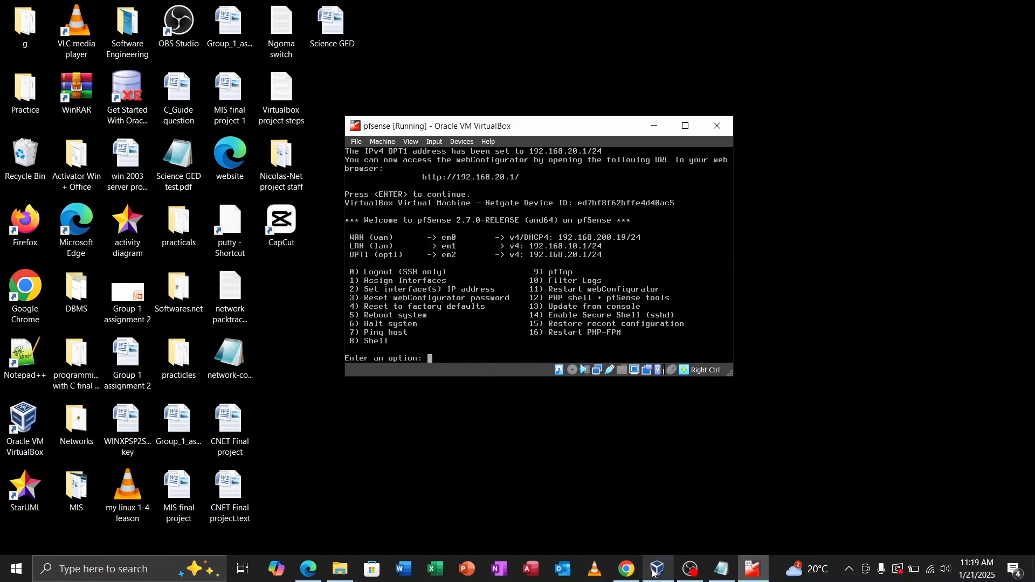
Step: Launch the PC1-26492 XP client, with pfSense on the left and PC1 on the right
{"action": "mouse_move", "coordinate": [655, 573]}
{"action": "left_click", "coordinate": [654, 510]}
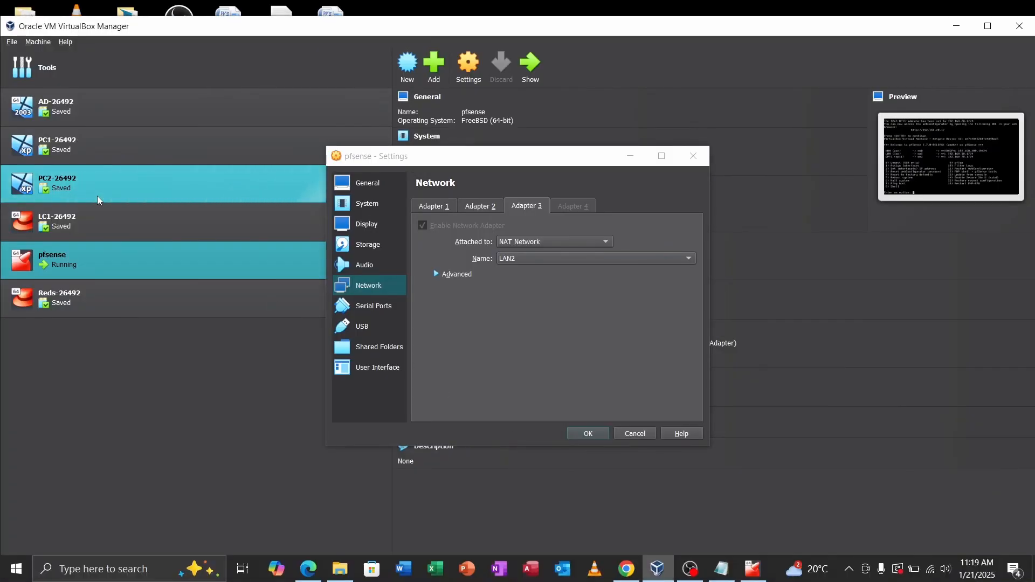
{"action": "left_click", "coordinate": [108, 145]}
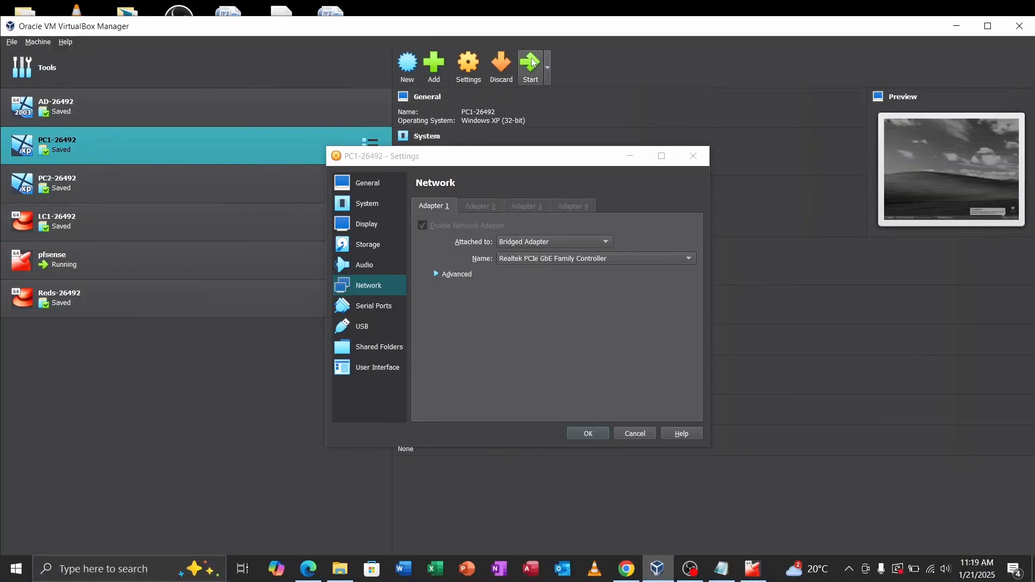
{"action": "left_click", "coordinate": [956, 27]}
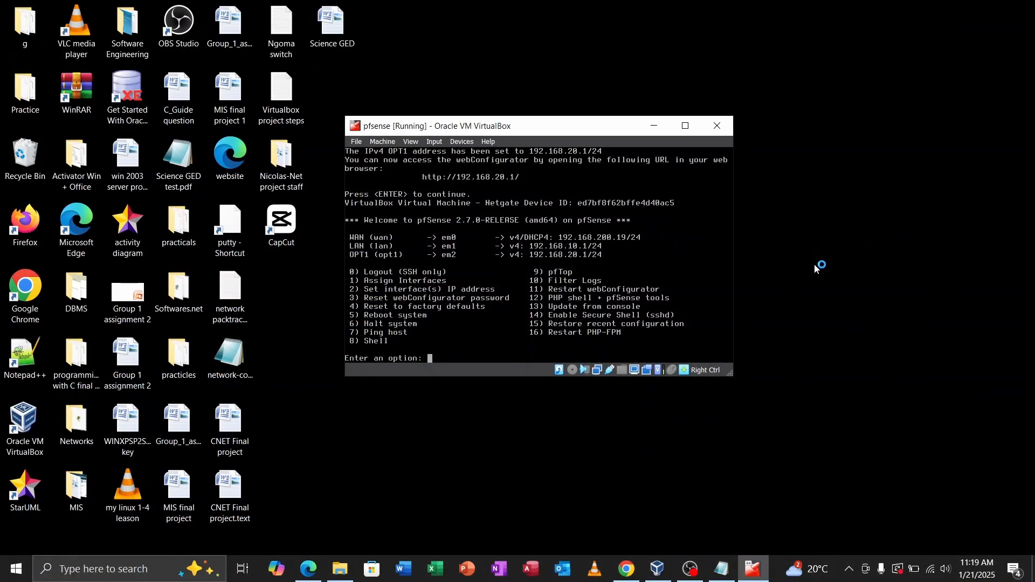
{"action": "left_click_drag", "start_coordinate": [550, 133], "coordinate": [220, 127]}
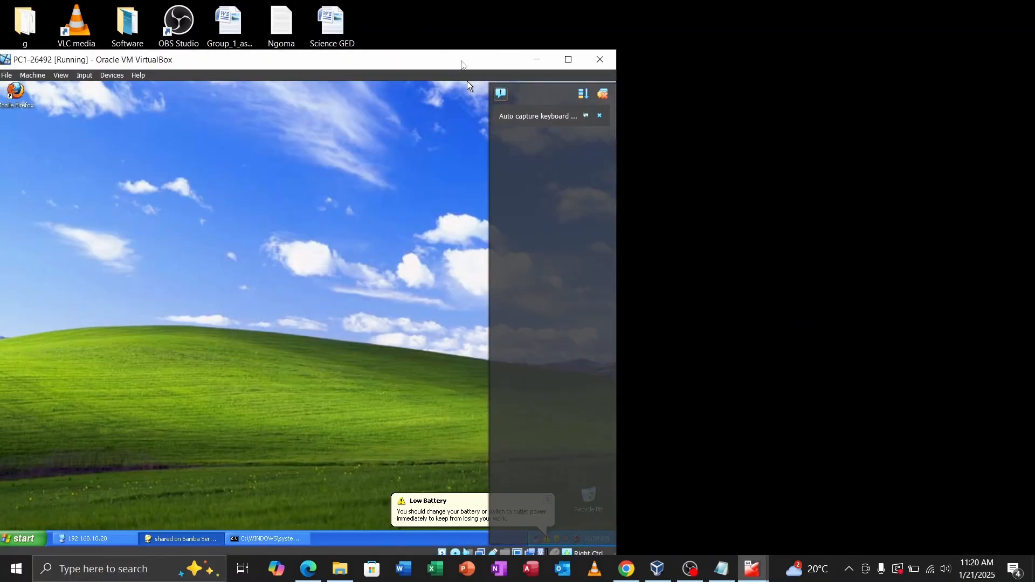
{"action": "left_click_drag", "start_coordinate": [461, 64], "coordinate": [901, 49]}
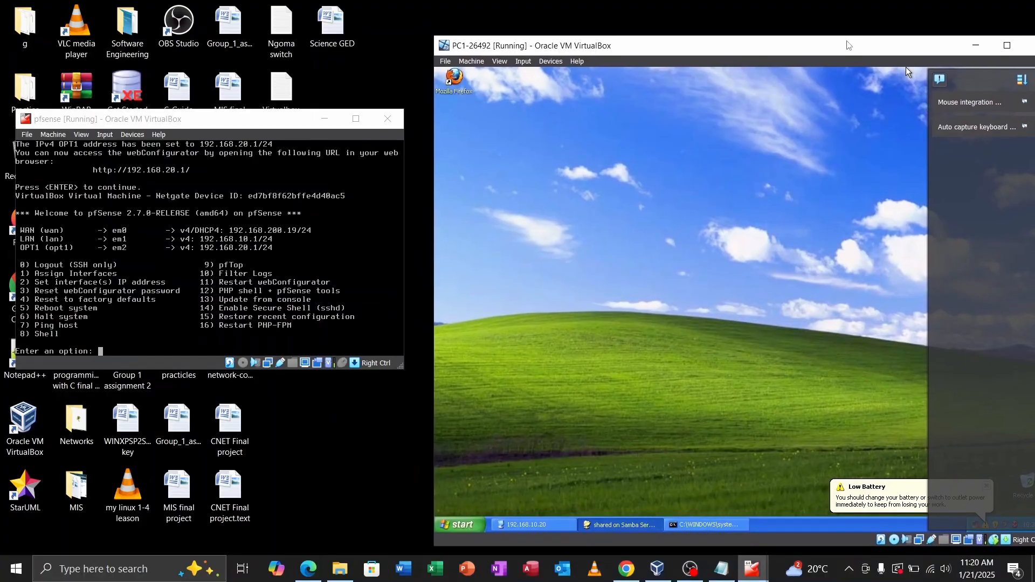
Step: Dismiss the VirtualBox notification panel and close the XP Start menu
{"action": "left_click", "coordinate": [1022, 79]}
{"action": "left_click", "coordinate": [940, 79]}
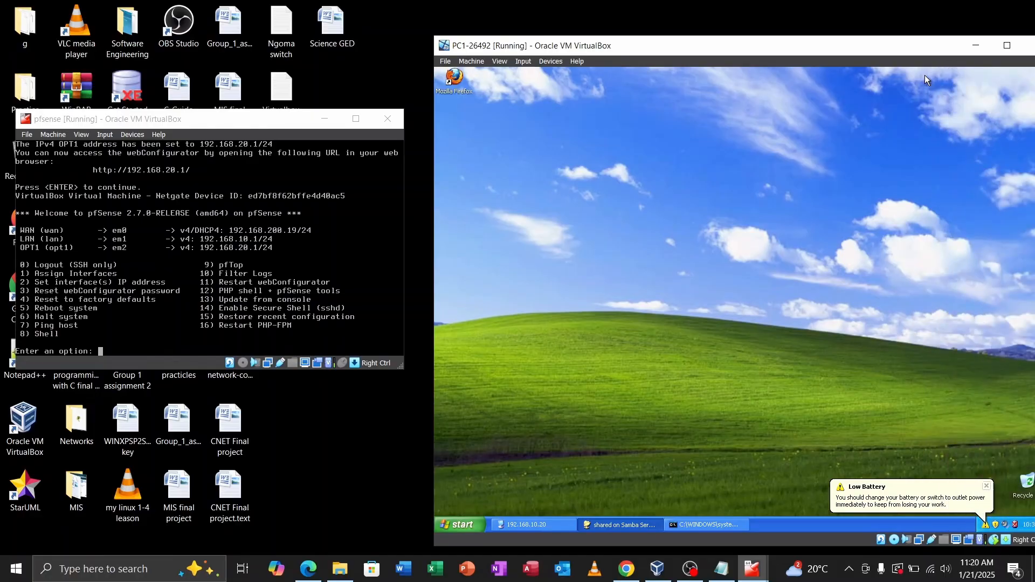
{"action": "left_click", "coordinate": [461, 526]}
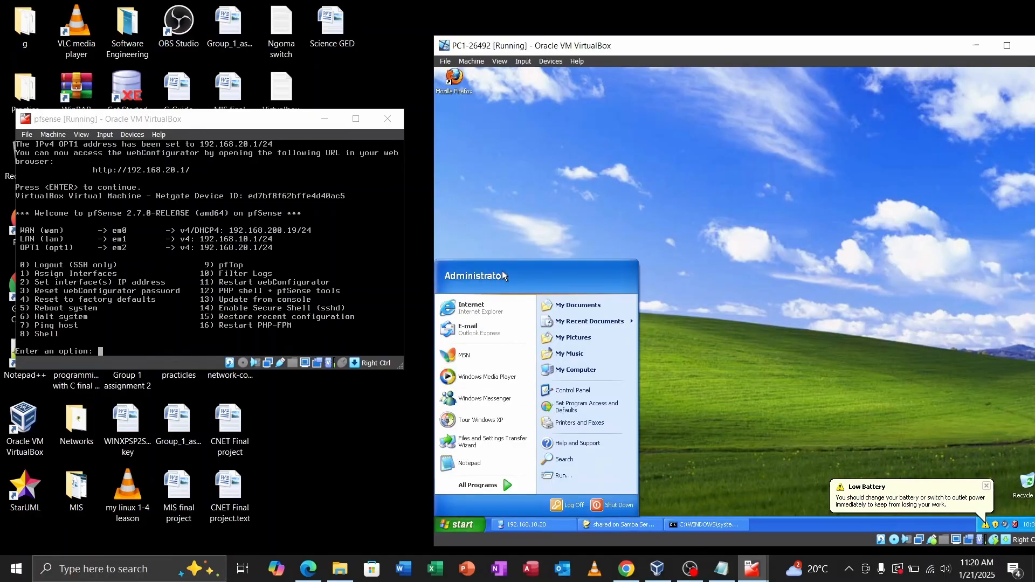
{"action": "left_click", "coordinate": [564, 196]}
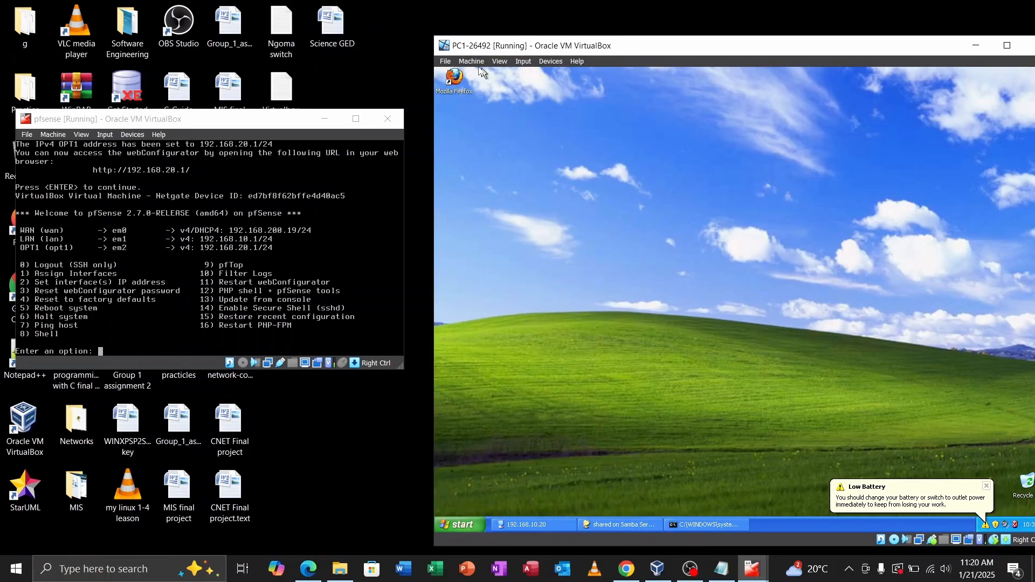
Step: Launch Firefox, import the Internet Explorer settings, and make Firefox the default browser
{"action": "double_click", "coordinate": [454, 80]}
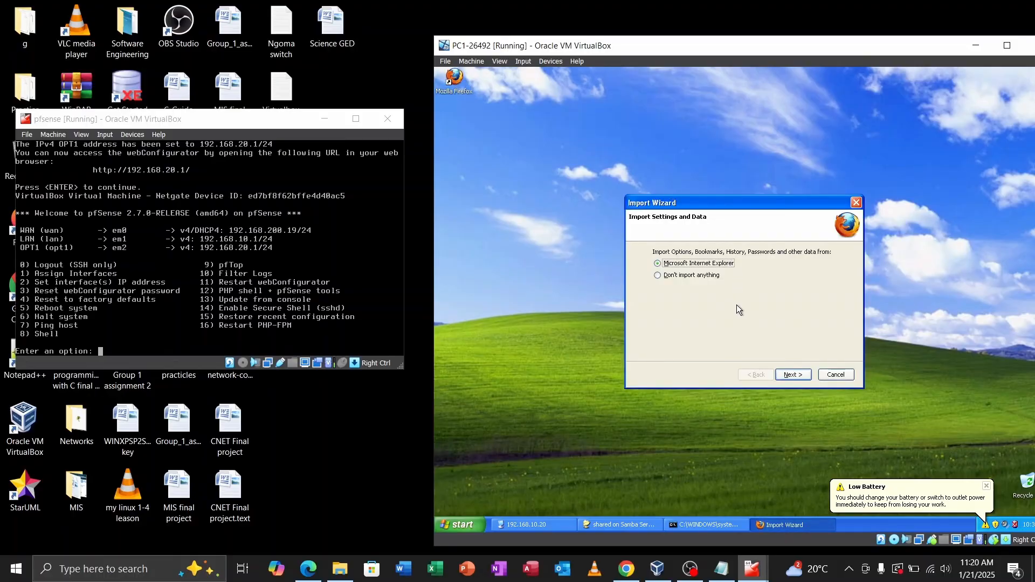
{"action": "left_click", "coordinate": [791, 374]}
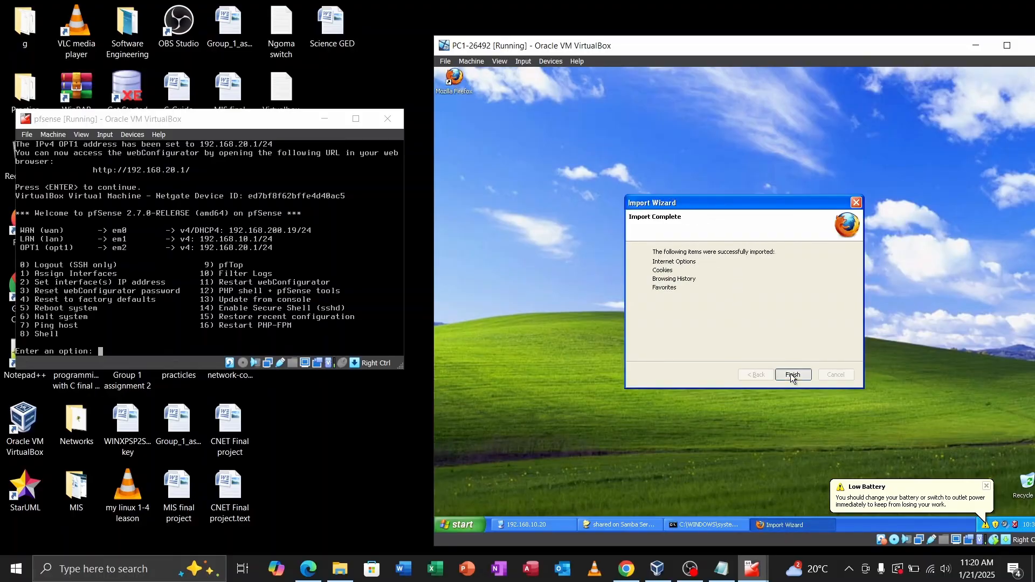
{"action": "left_click", "coordinate": [791, 373]}
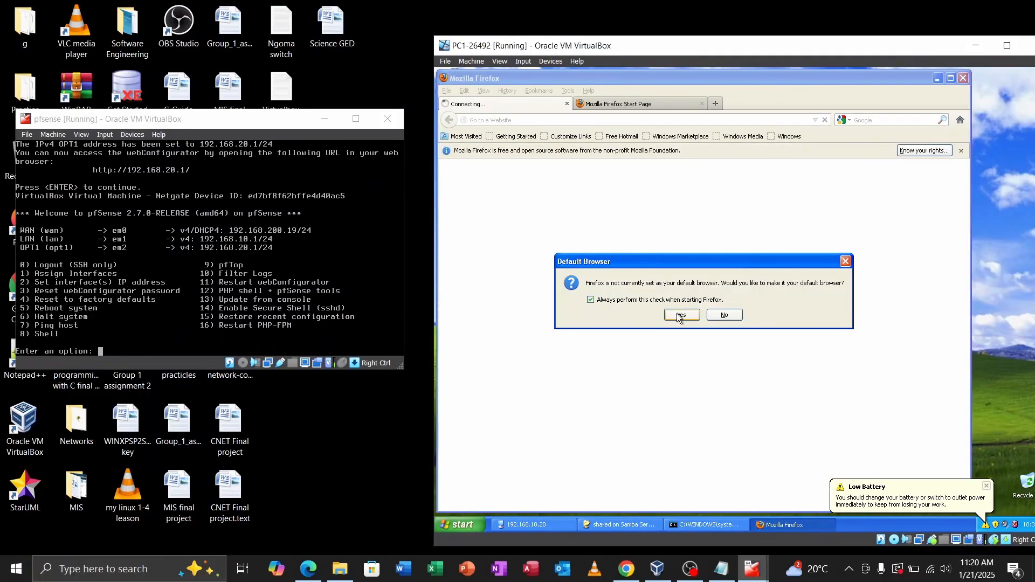
{"action": "left_click", "coordinate": [680, 317]}
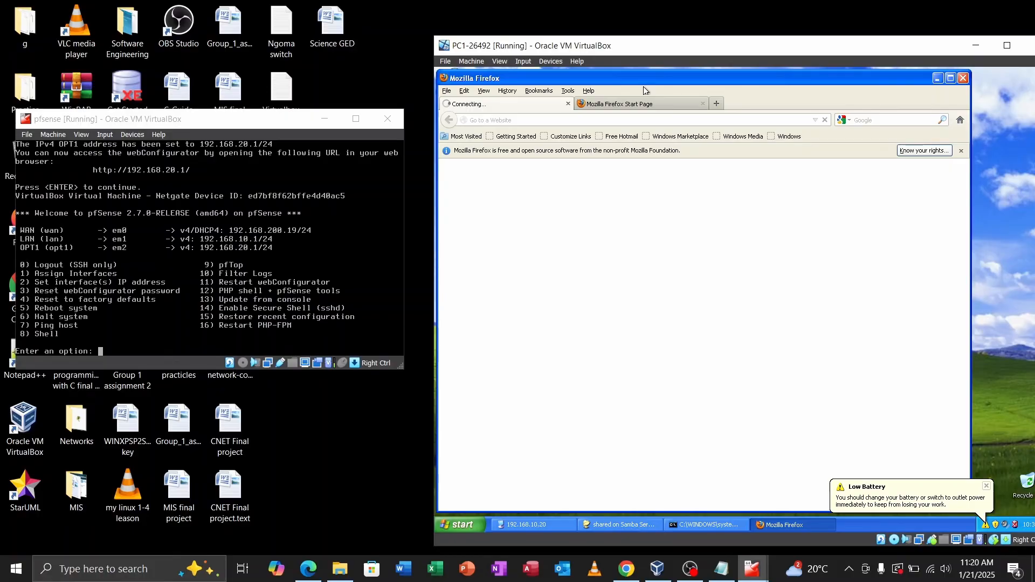
Step: Switch PC1's Adapter 1 from the bridged adapter to NAT Network LAN1 and save
{"action": "left_click", "coordinate": [530, 61]}
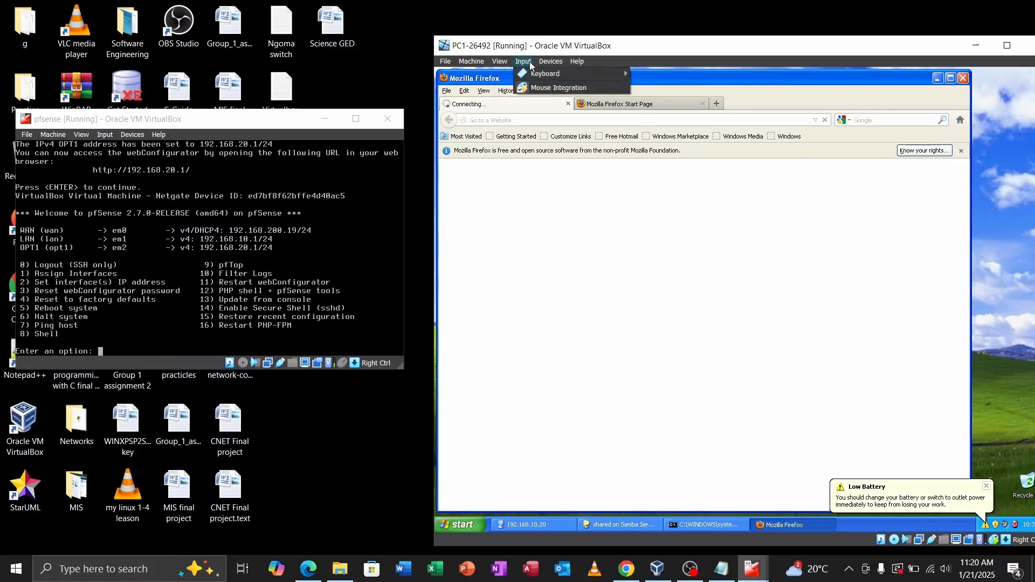
{"action": "left_click", "coordinate": [546, 62]}
{"action": "left_click", "coordinate": [547, 61]}
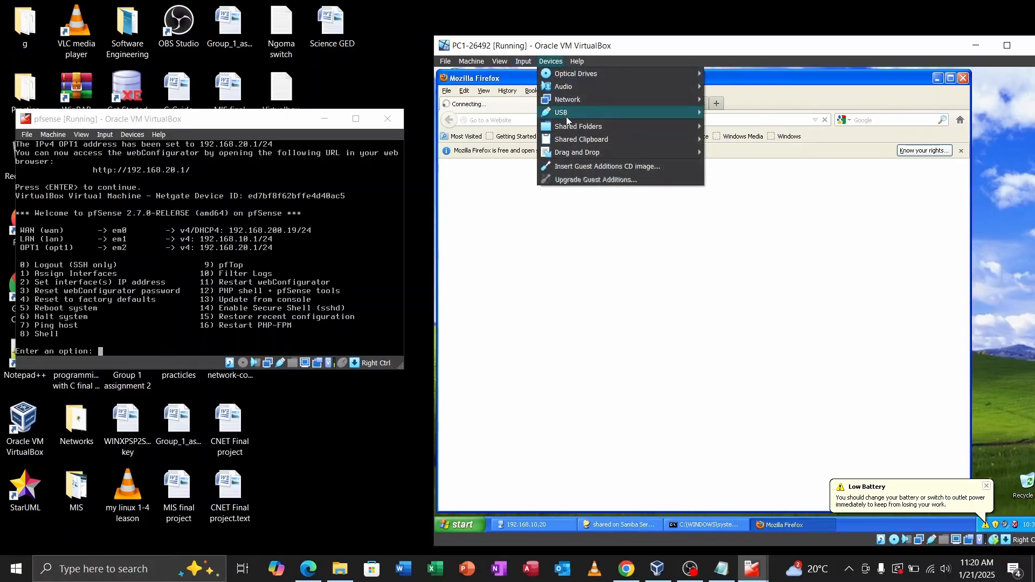
{"action": "mouse_move", "coordinate": [570, 102]}
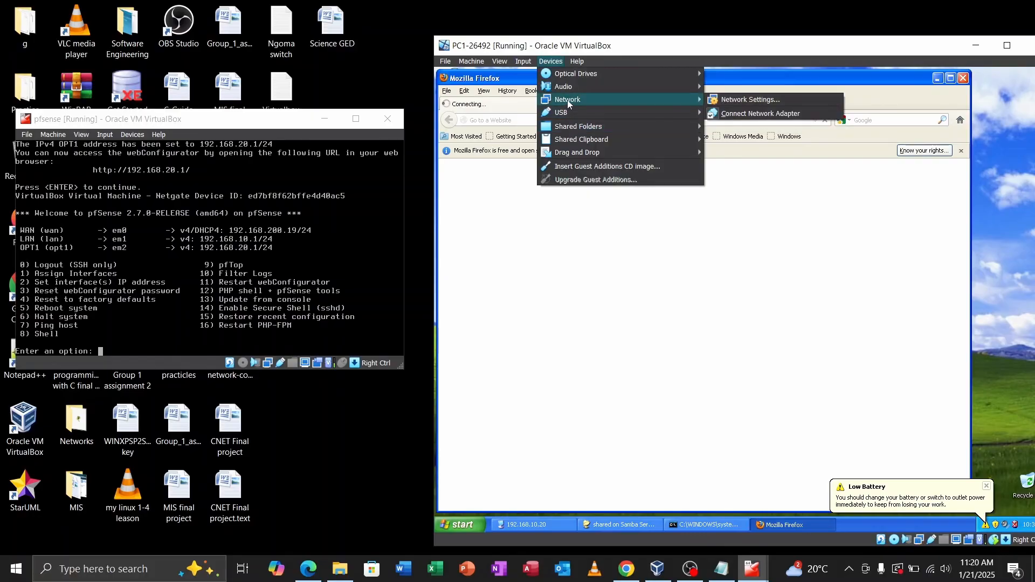
{"action": "left_click", "coordinate": [728, 102]}
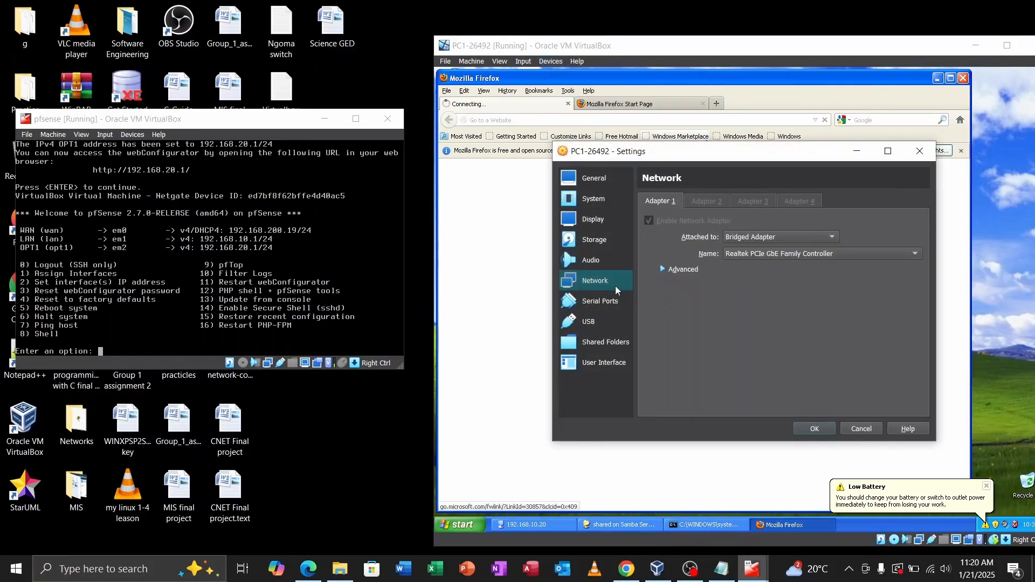
{"action": "left_click", "coordinate": [747, 236]}
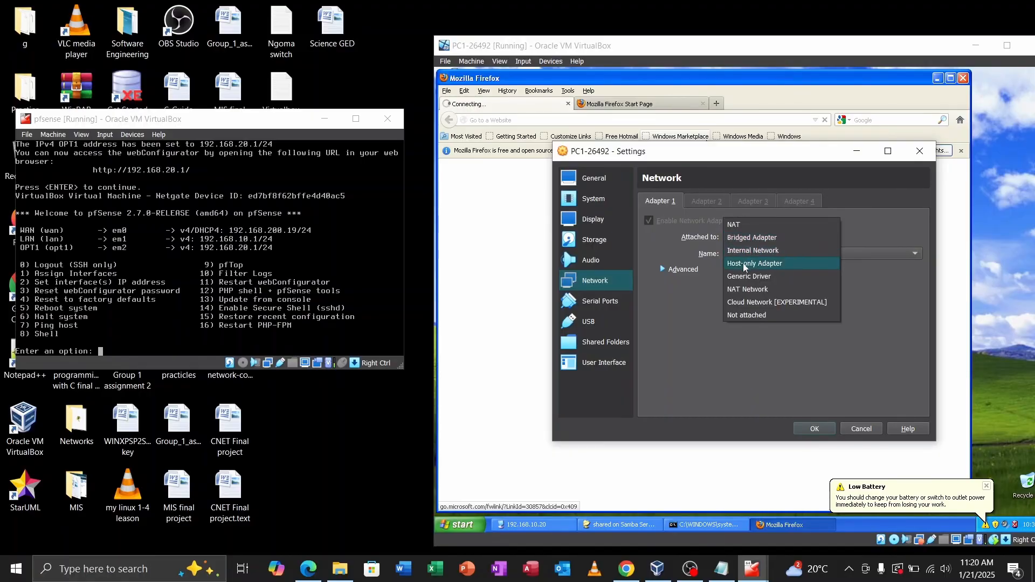
{"action": "left_click", "coordinate": [742, 290]}
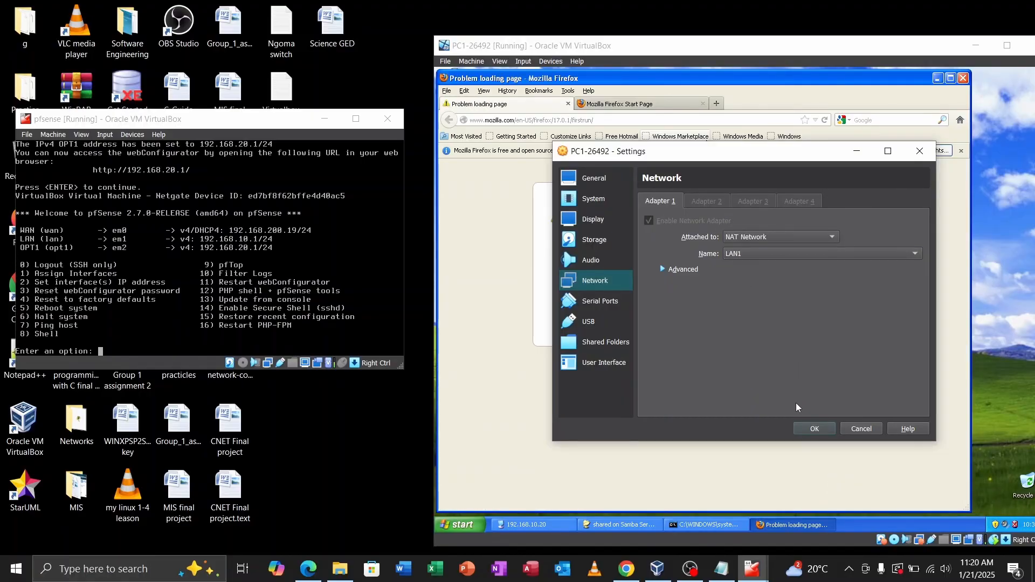
{"action": "left_click", "coordinate": [814, 427]}
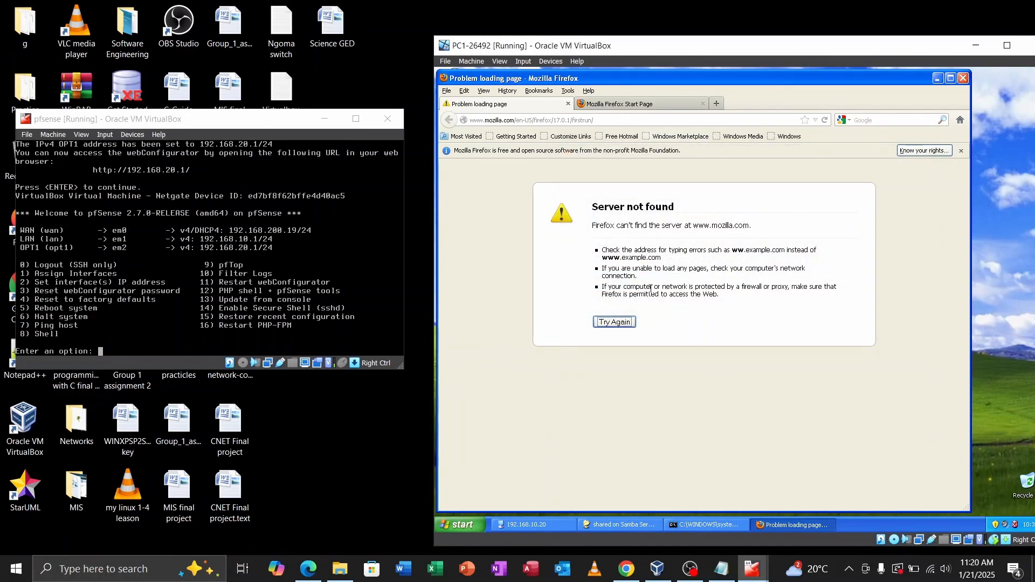
{"action": "left_click", "coordinate": [623, 323]}
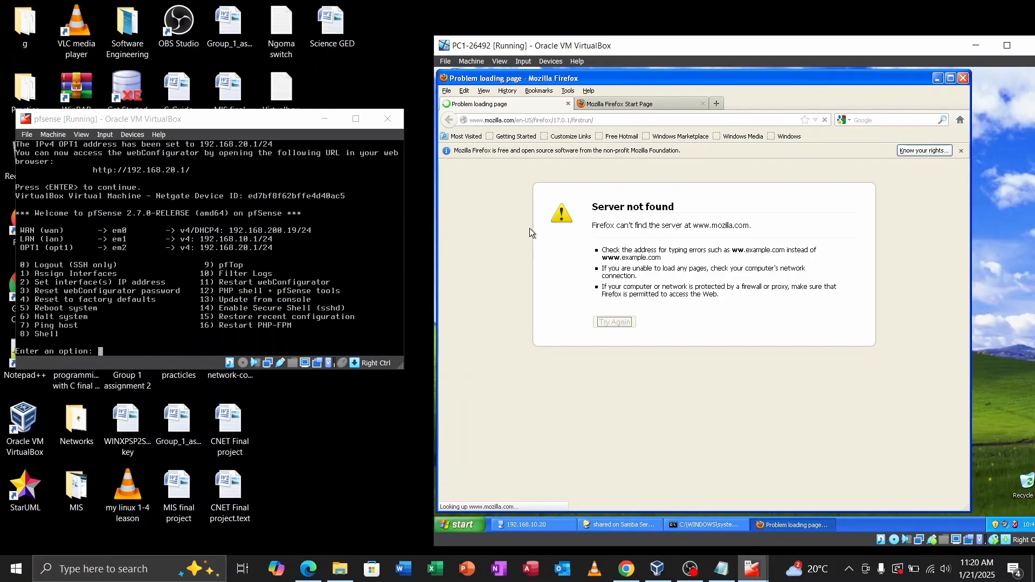
{"action": "key", "text": "super+r"}
{"action": "type", "text": "cmd"}
{"action": "key", "text": "Return"}
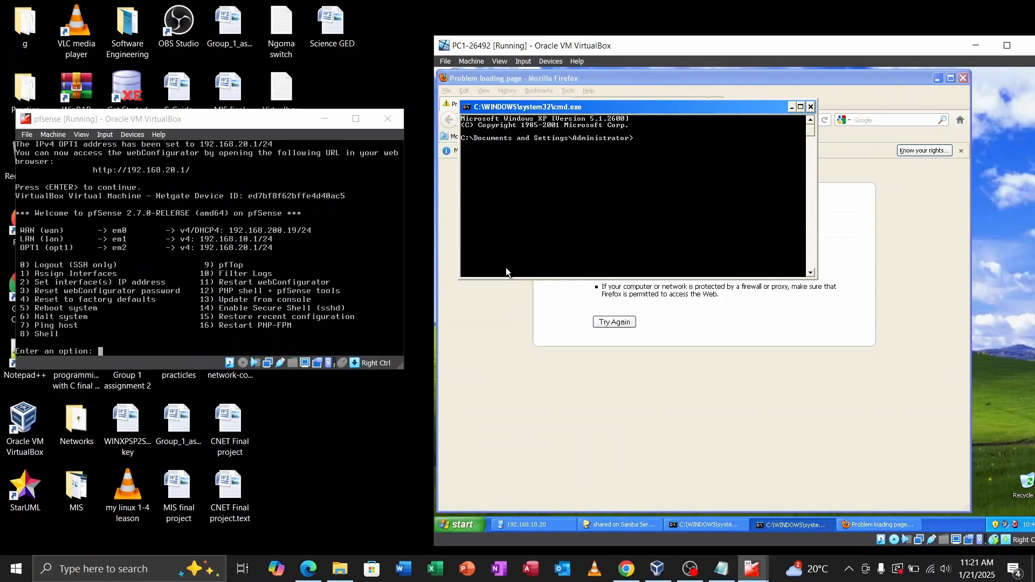
{"action": "type", "text": "ipconfig"}
{"action": "key", "text": "Return"}
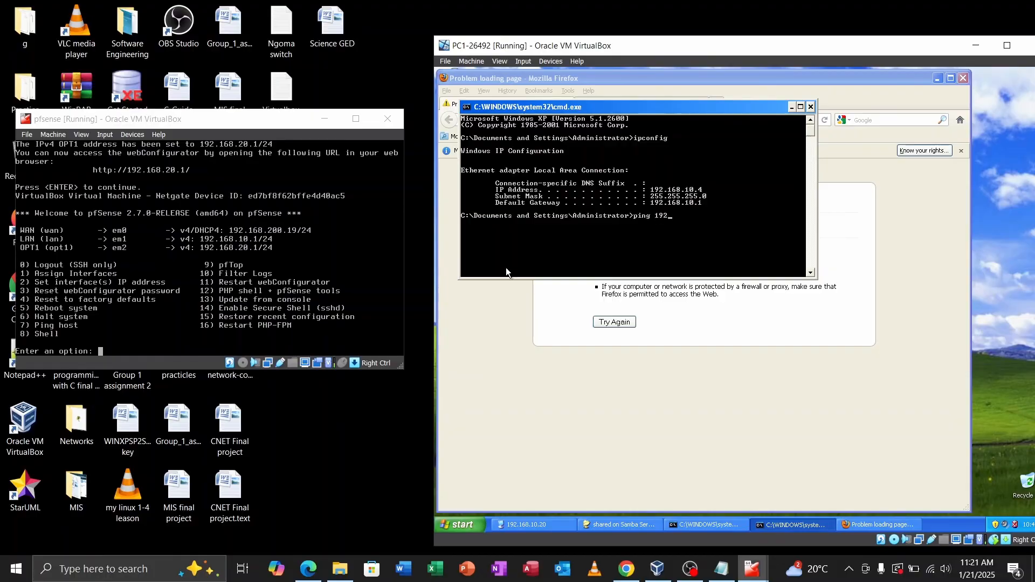
{"action": "type", "text": "ping 192.168.10.1"}
{"action": "key", "text": "Return"}
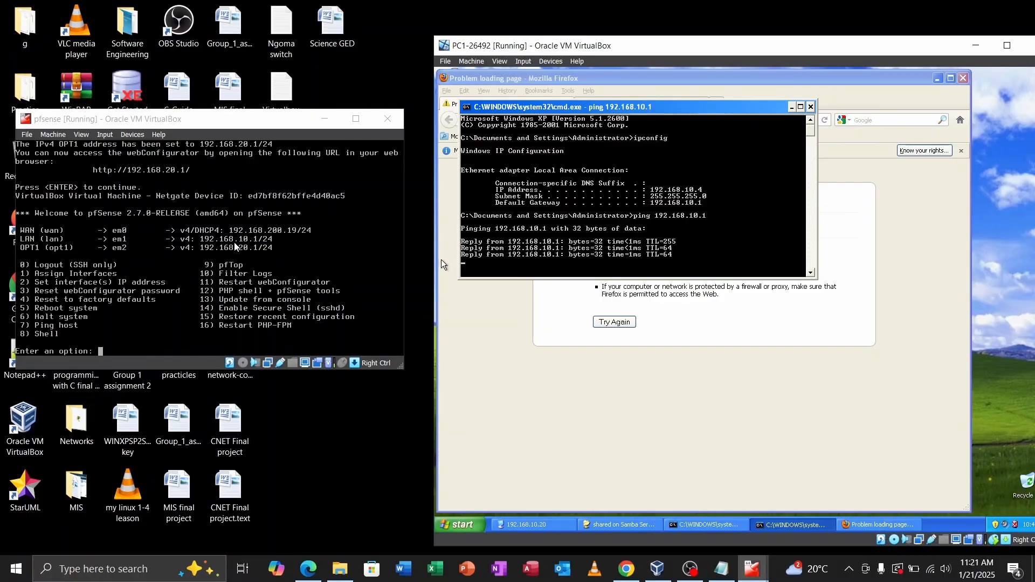
{"action": "left_click", "coordinate": [813, 107]}
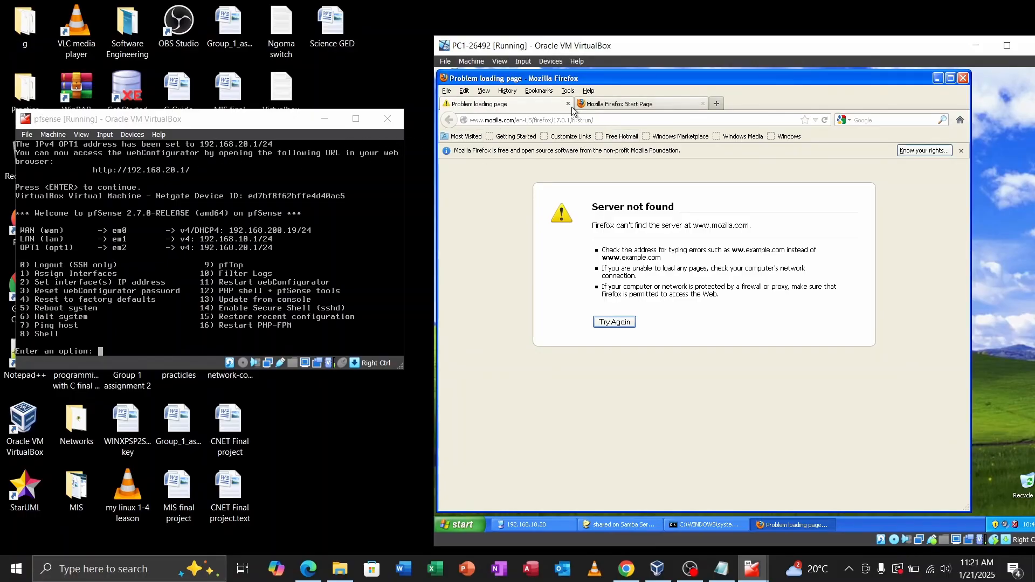
{"action": "left_click", "coordinate": [718, 107]}
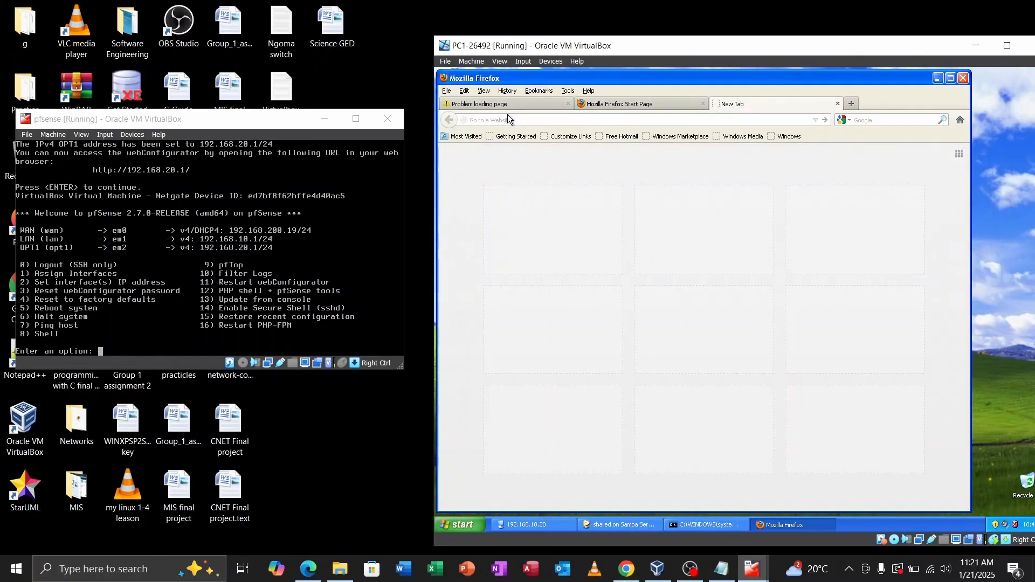
{"action": "type", "text": "http"}
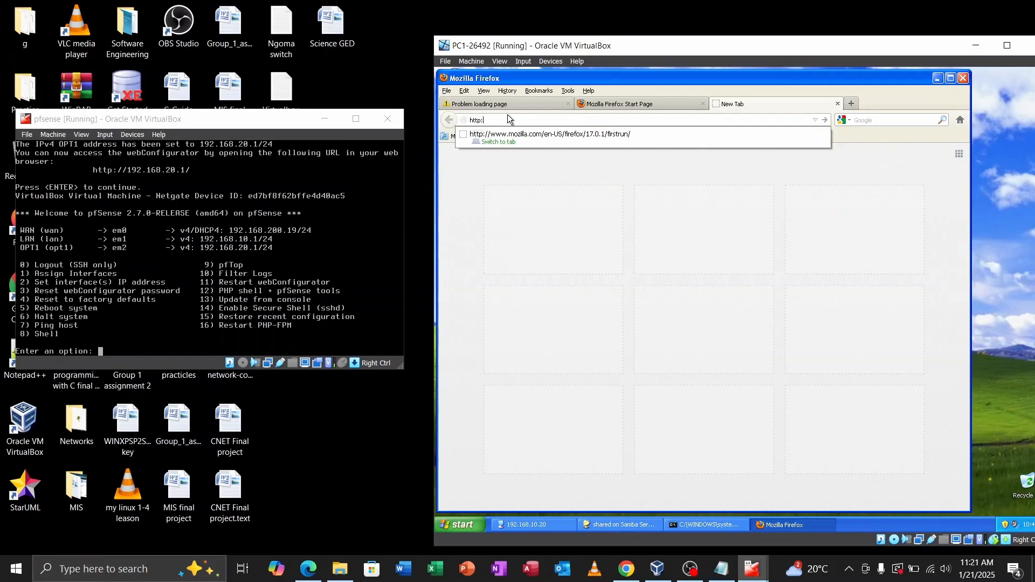
{"action": "type", "text": "://"}
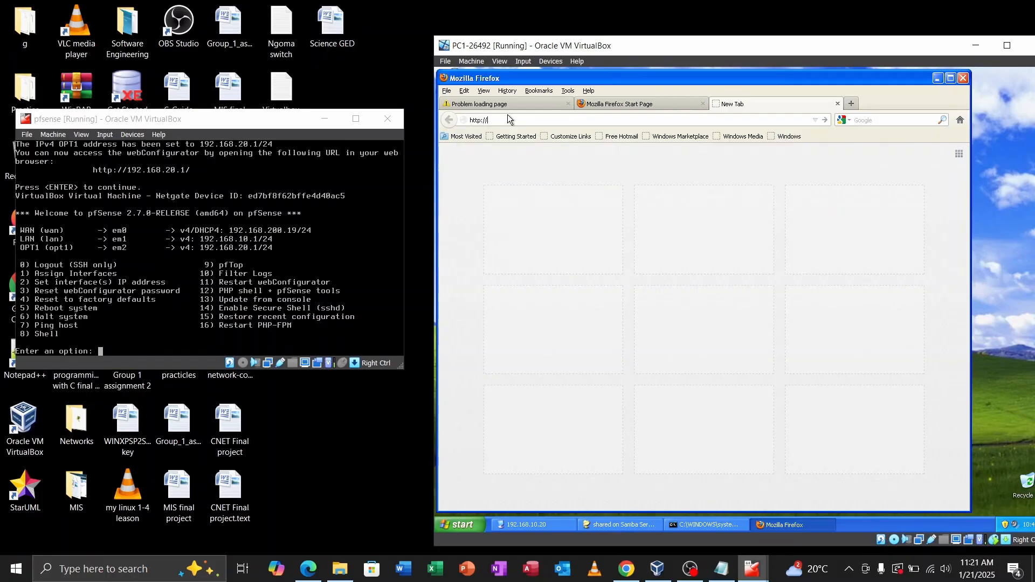
{"action": "type", "text": "192"}
{"action": "type", "text": ".168.20.1/"}
{"action": "key", "text": "Return"}
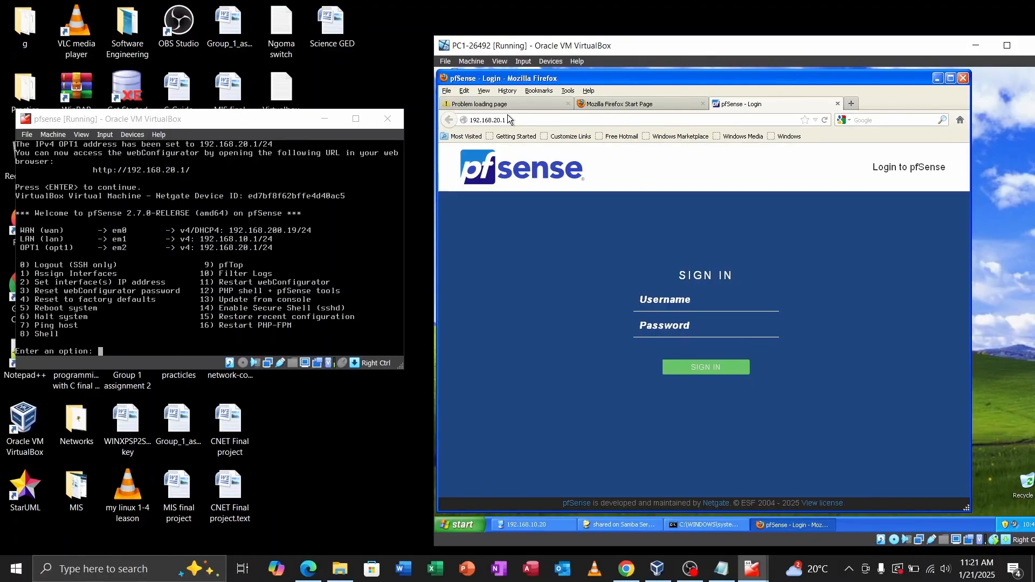
{"action": "left_click", "coordinate": [671, 297]}
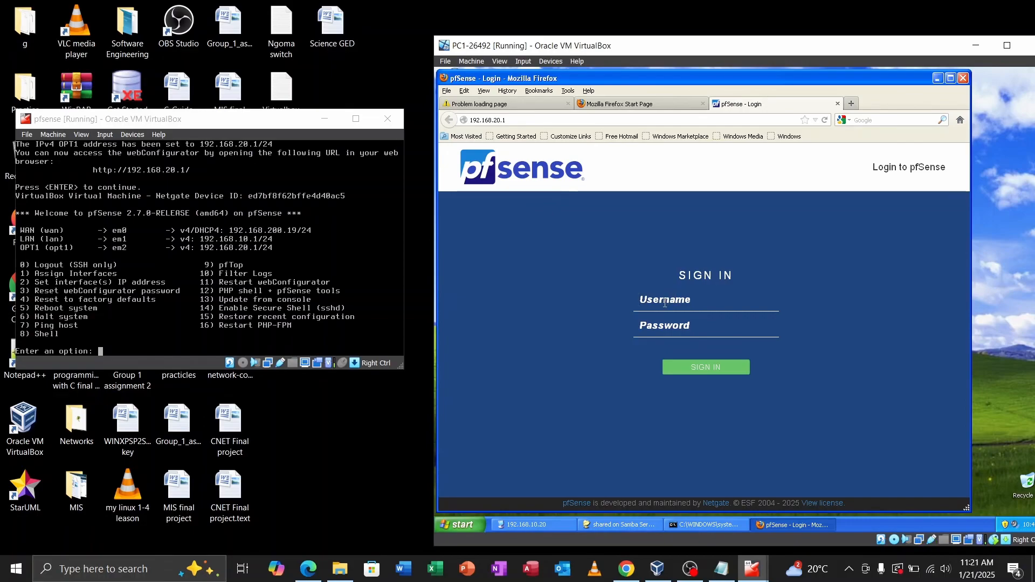
{"action": "type", "text": "pf"}
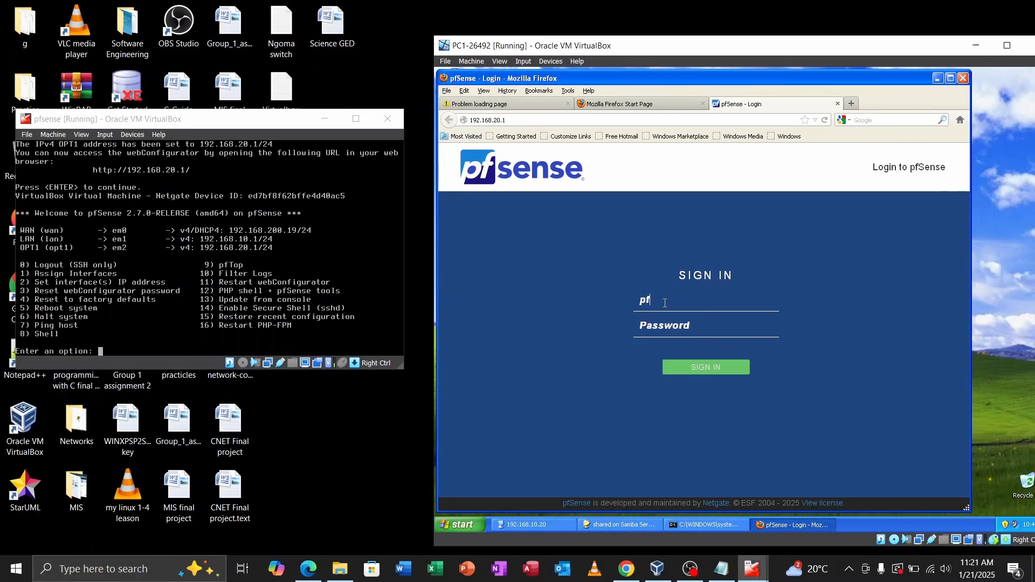
{"action": "type", "text": "sense"}
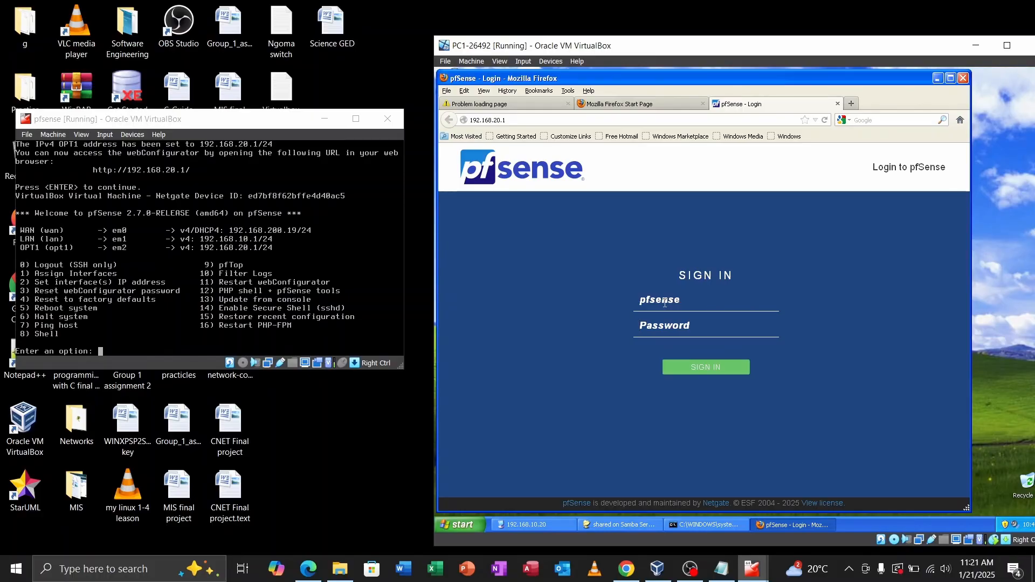
{"action": "left_click", "coordinate": [684, 300]}
{"action": "key", "text": "BackSpace"}
{"action": "key", "text": "BackSpace"}
{"action": "key", "text": "BackSpace"}
{"action": "key", "text": "BackSpace"}
{"action": "key", "text": "BackSpace"}
{"action": "key", "text": "BackSpace"}
{"action": "key", "text": "BackSpace"}
{"action": "type", "text": "admin"}
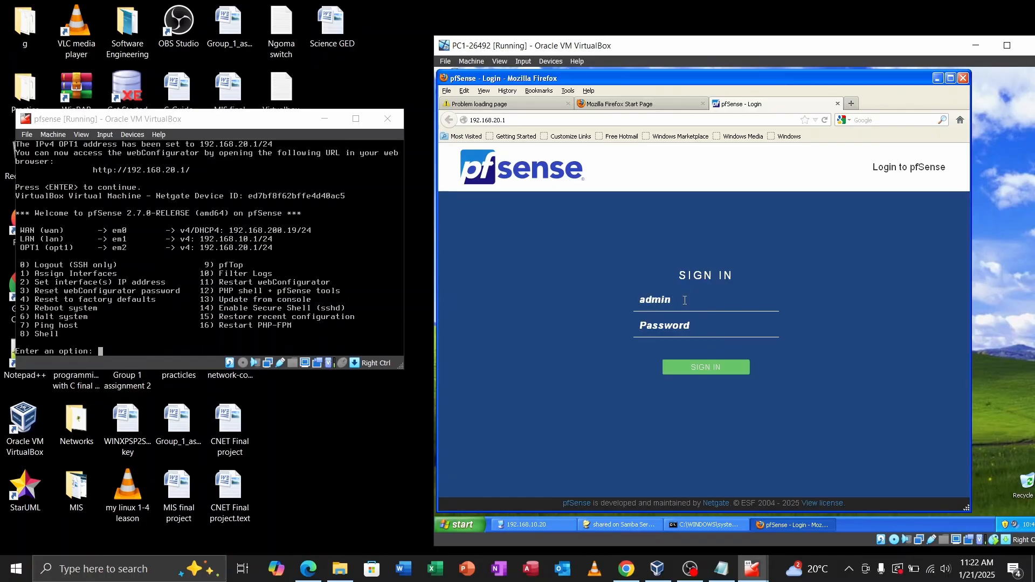
{"action": "key", "text": "Tab"}
{"action": "type", "text": "pfsense"}
Step: Sign in, let Firefox save the login, and advance the setup wizard to General Information
{"action": "left_click", "coordinate": [702, 367]}
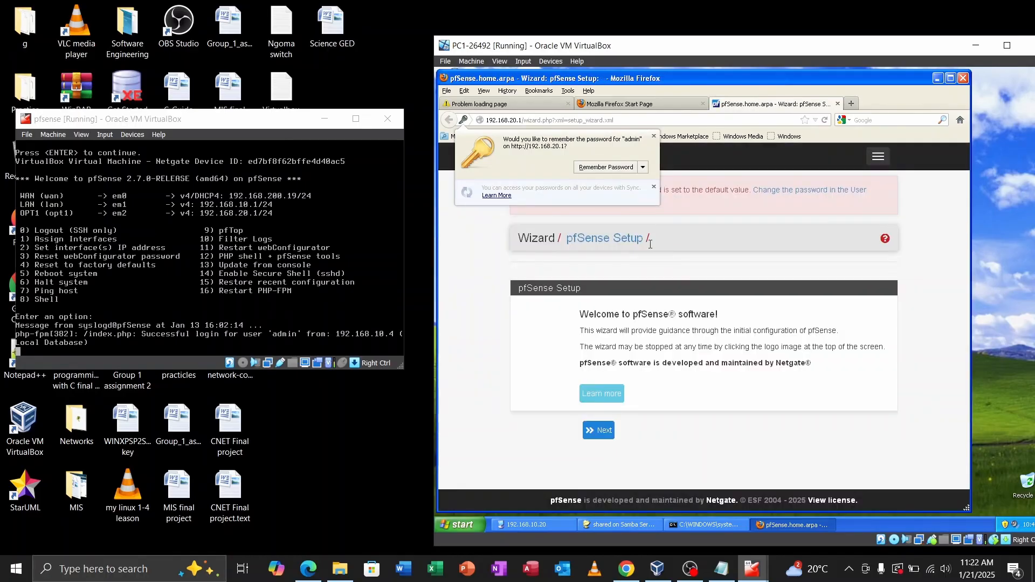
{"action": "left_click", "coordinate": [608, 167]}
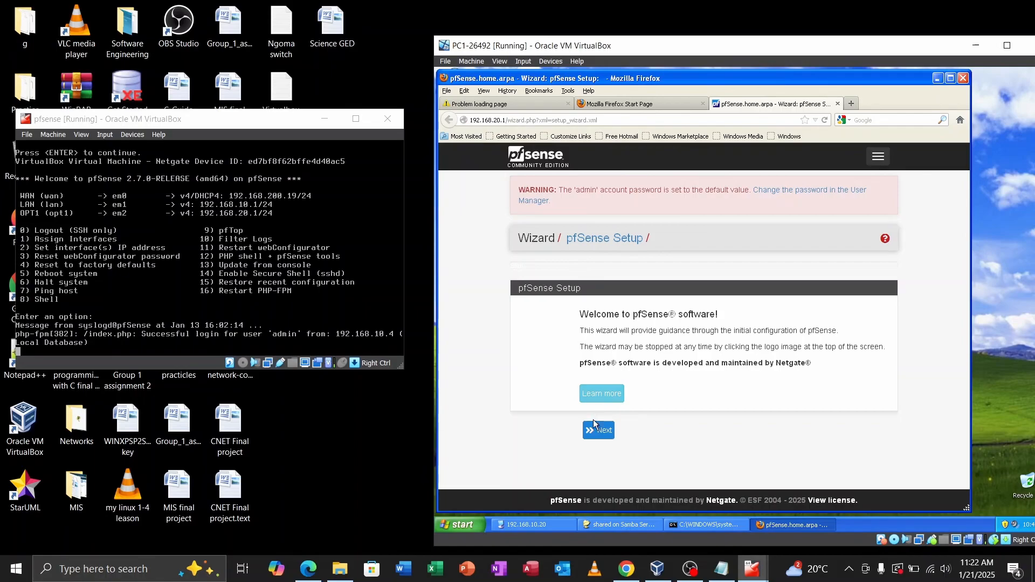
{"action": "left_click", "coordinate": [598, 437]}
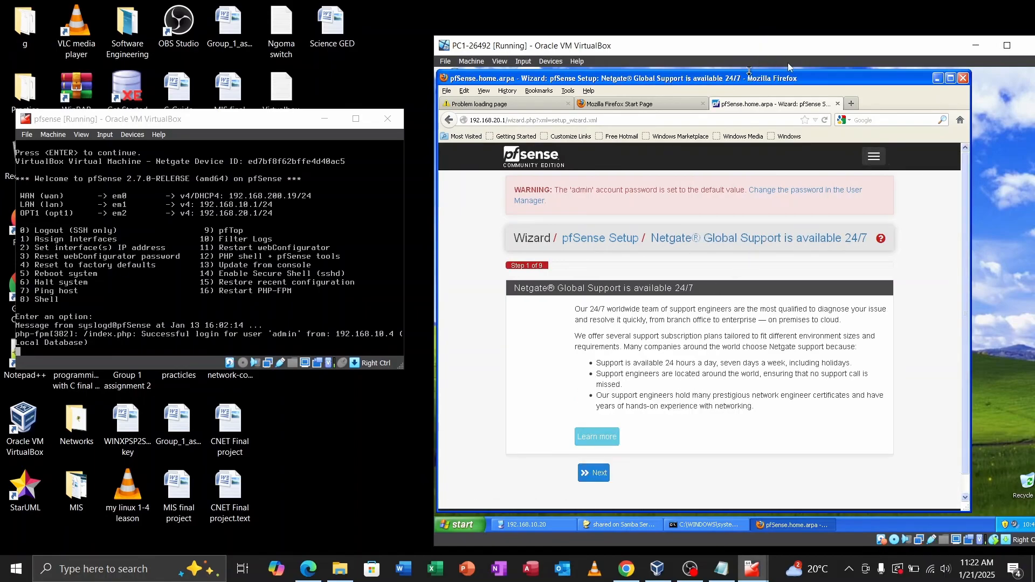
{"action": "left_click_drag", "start_coordinate": [834, 76], "coordinate": [853, 67]}
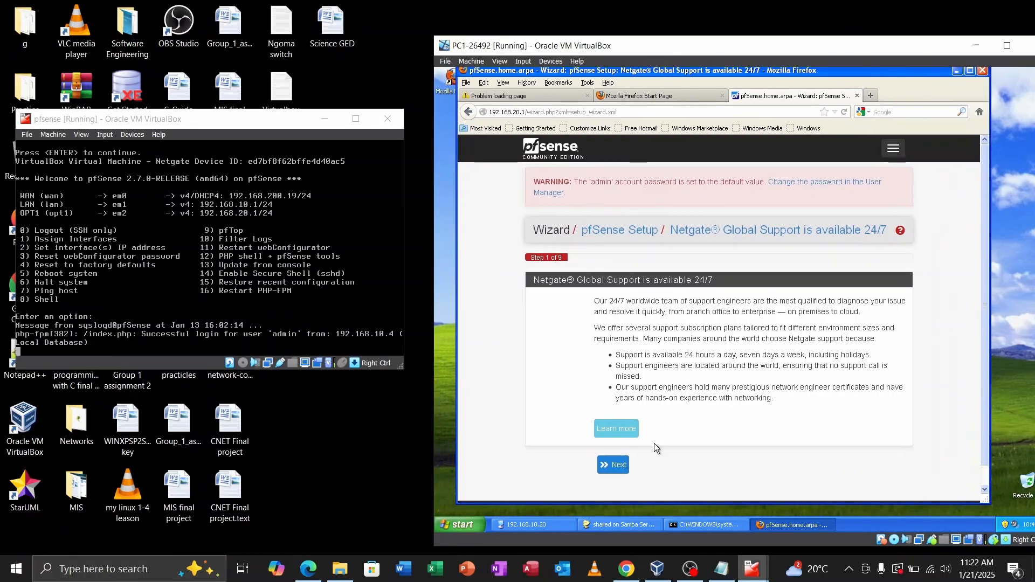
{"action": "left_click", "coordinate": [615, 465]}
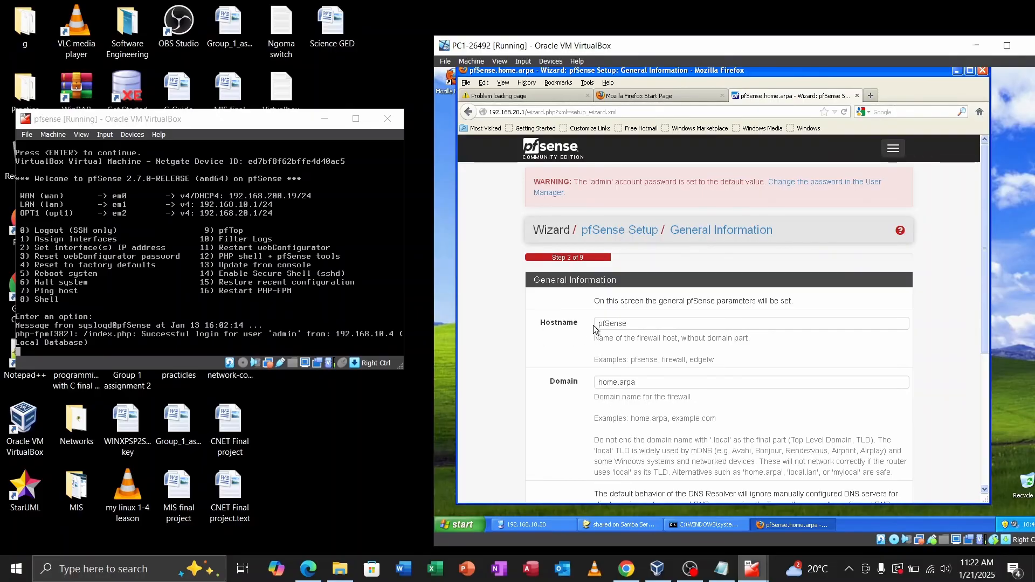
Step: Replace the home.arpa domain with 26492.cnet
{"action": "left_click", "coordinate": [642, 383]}
{"action": "key", "text": "BackSpace"}
{"action": "key", "text": "BackSpace"}
{"action": "key", "text": "BackSpace"}
{"action": "key", "text": "BackSpace"}
{"action": "key", "text": "BackSpace"}
{"action": "key", "text": "BackSpace"}
{"action": "key", "text": "BackSpace"}
{"action": "key", "text": "BackSpace"}
{"action": "key", "text": "BackSpace"}
{"action": "type", "text": "2"}
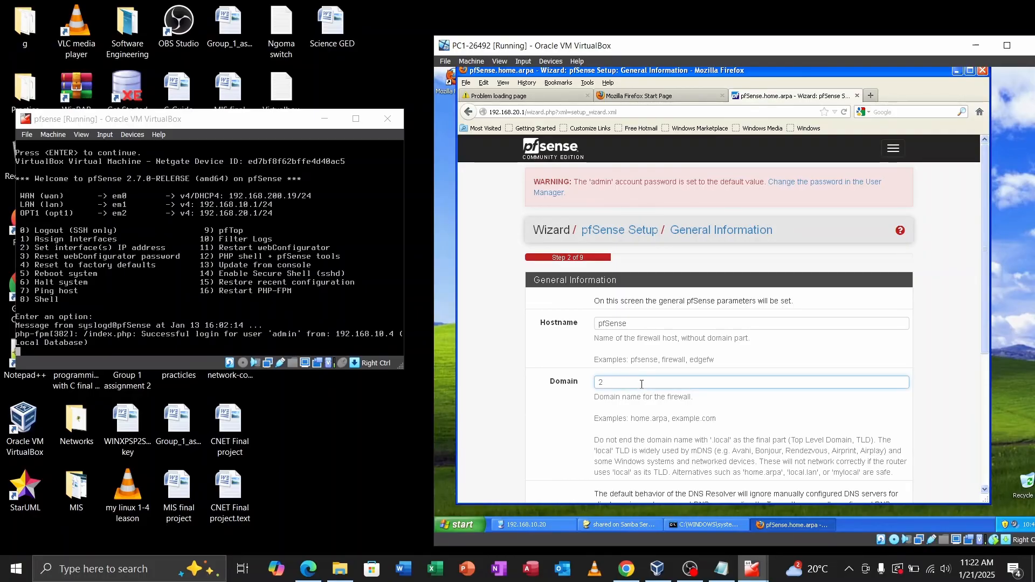
{"action": "type", "text": "6"}
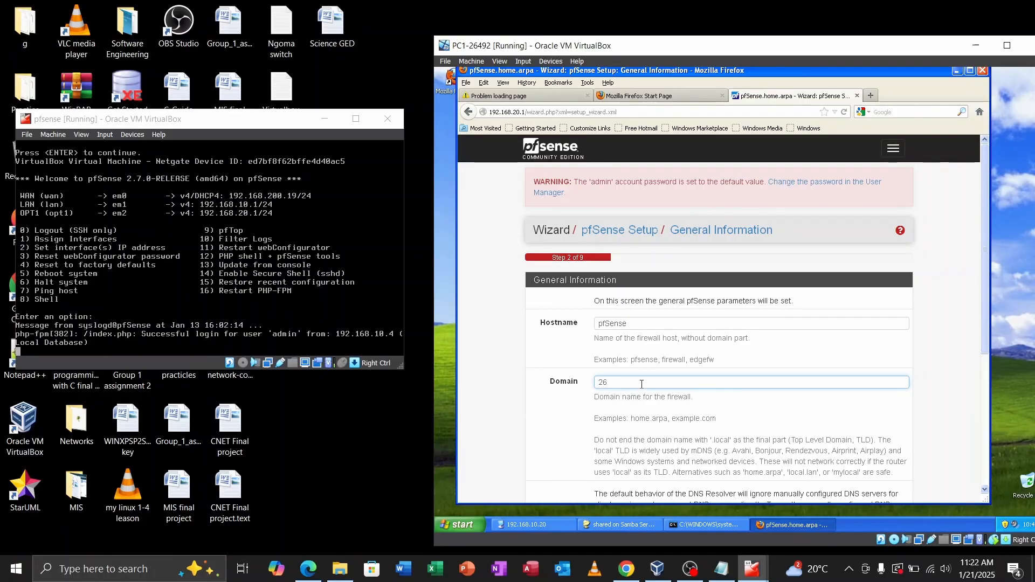
{"action": "type", "text": "492.cnet"}
{"action": "scroll", "coordinate": [654, 373], "scroll_direction": "down", "scroll_amount": 2}
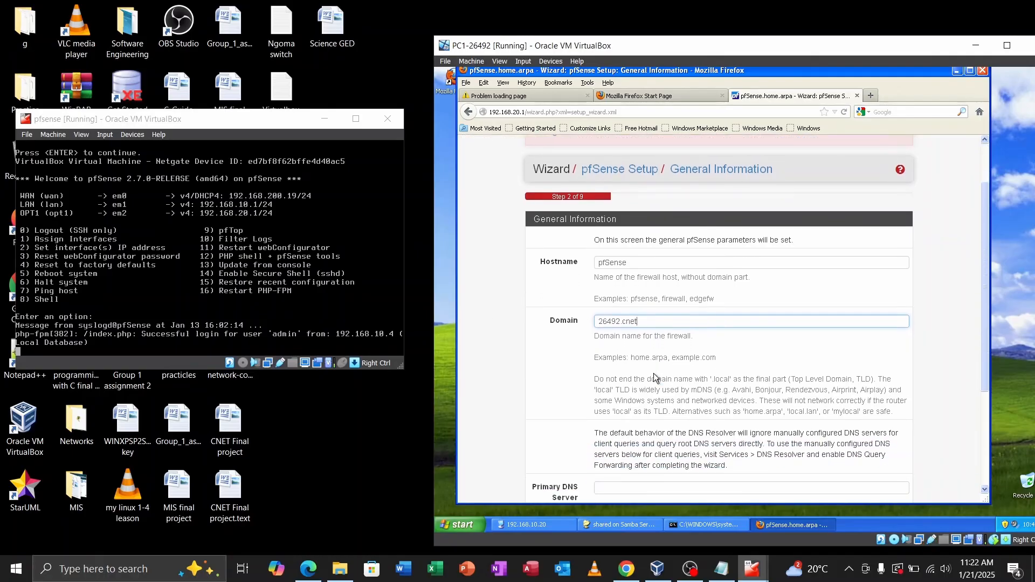
Step: Start the AD-26492 virtual machine from VirtualBox Manager
{"action": "left_click", "coordinate": [657, 569]}
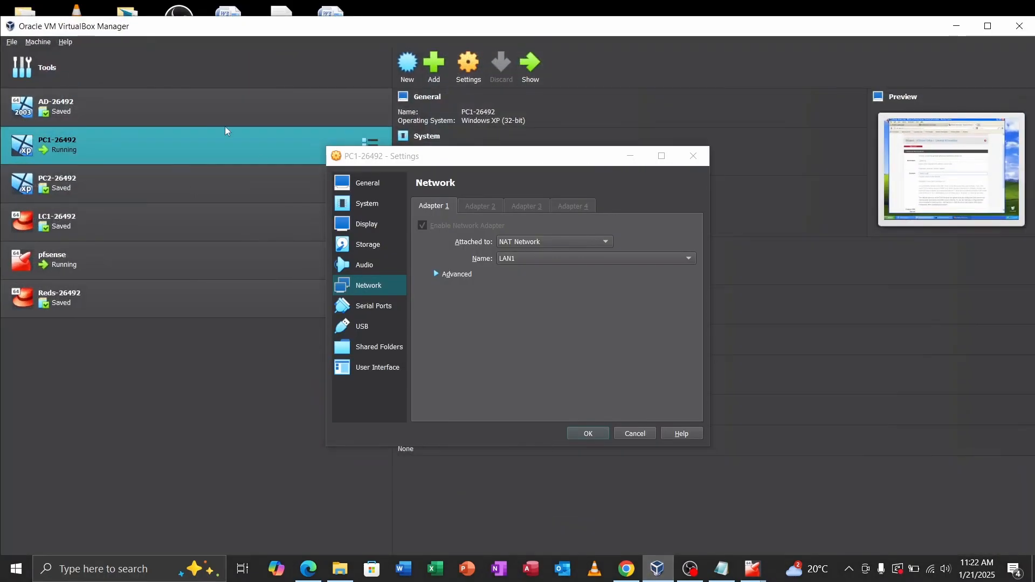
{"action": "left_click", "coordinate": [112, 102]}
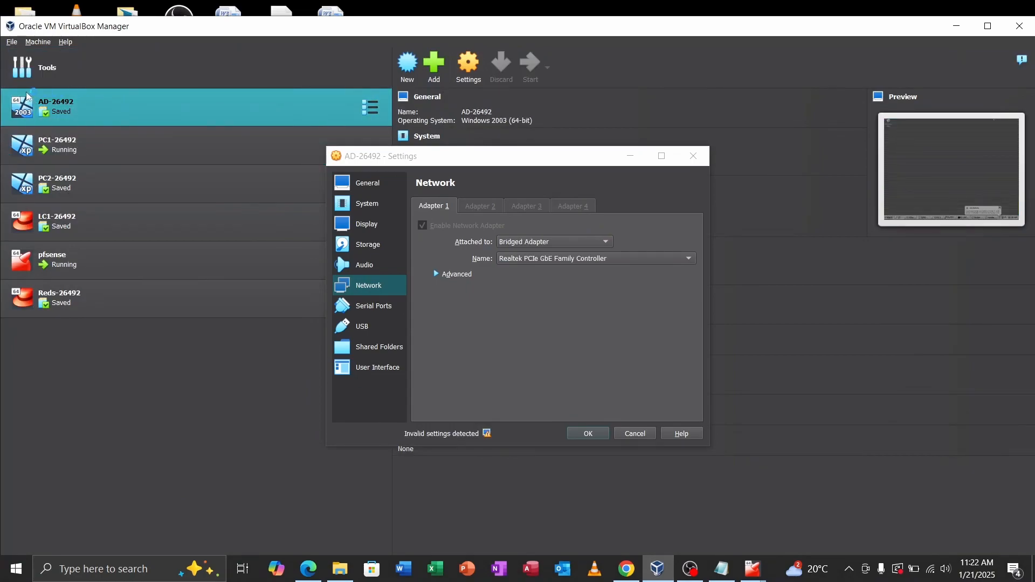
{"action": "double_click", "coordinate": [117, 102]}
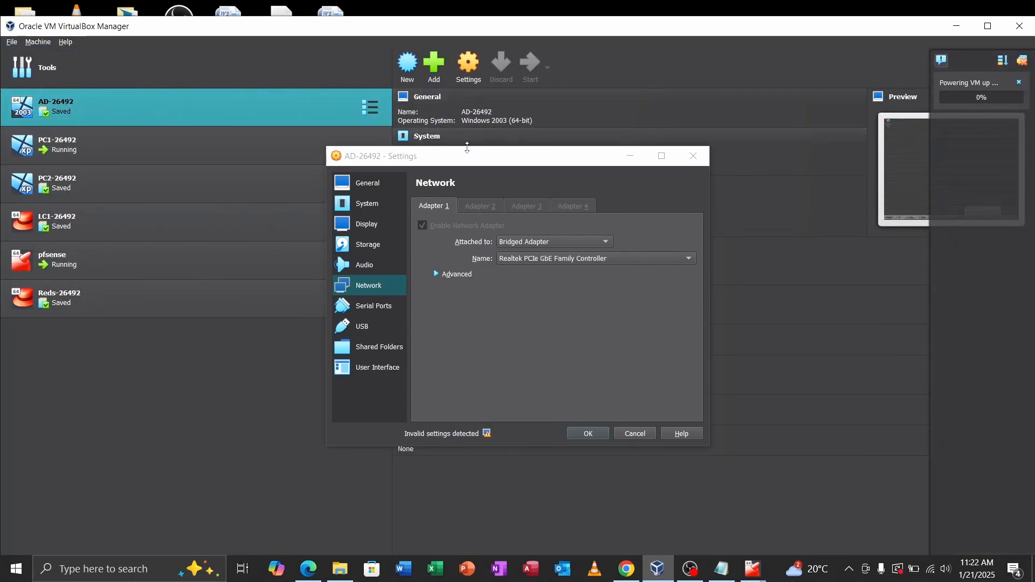
{"action": "left_click", "coordinate": [630, 156]}
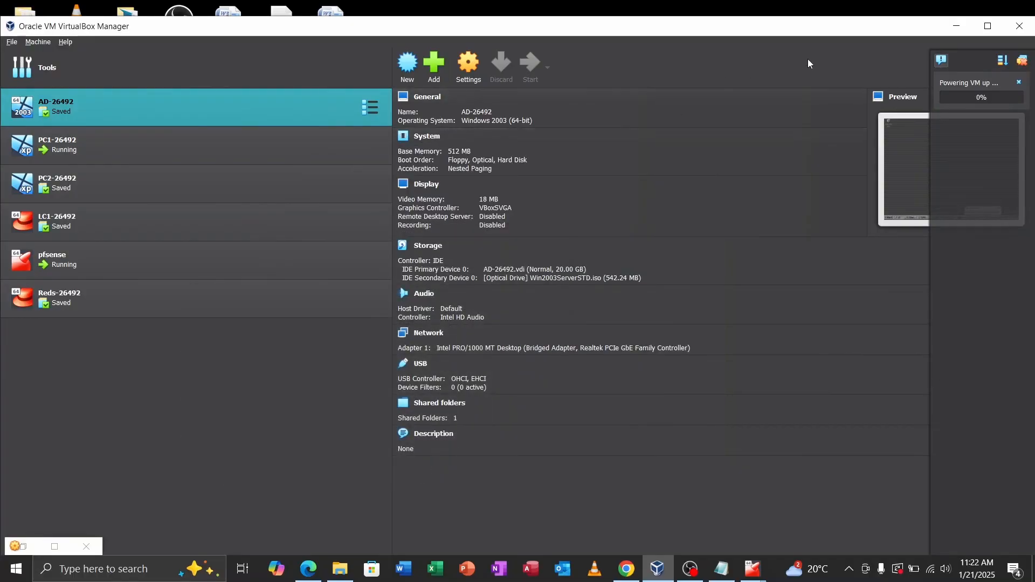
{"action": "left_click", "coordinate": [954, 25]}
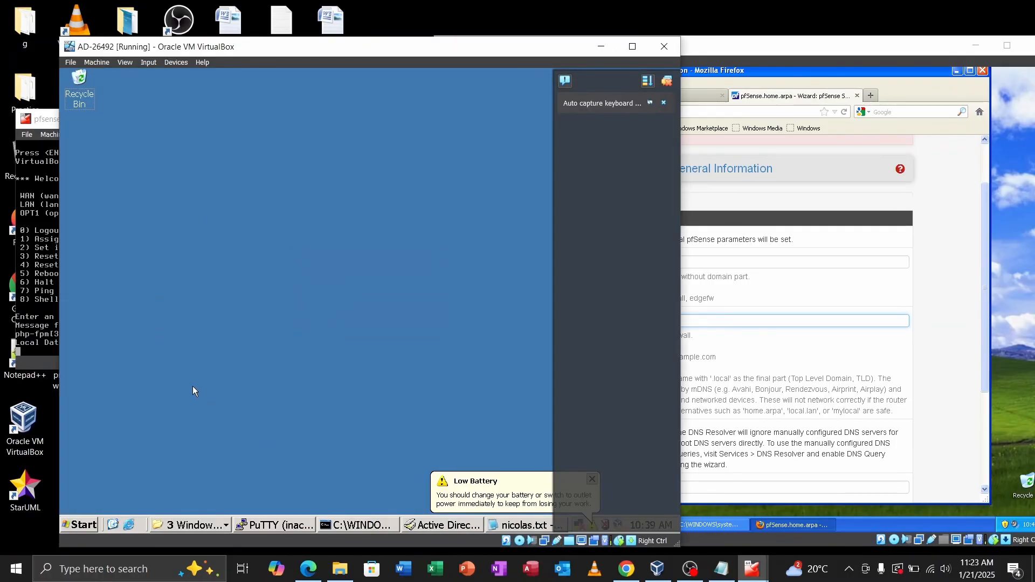
Step: Run dsa.msc on AD-26492 to check the domain, then minimize its window
{"action": "key", "text": "super+r"}
{"action": "type", "text": "dsa.msc"}
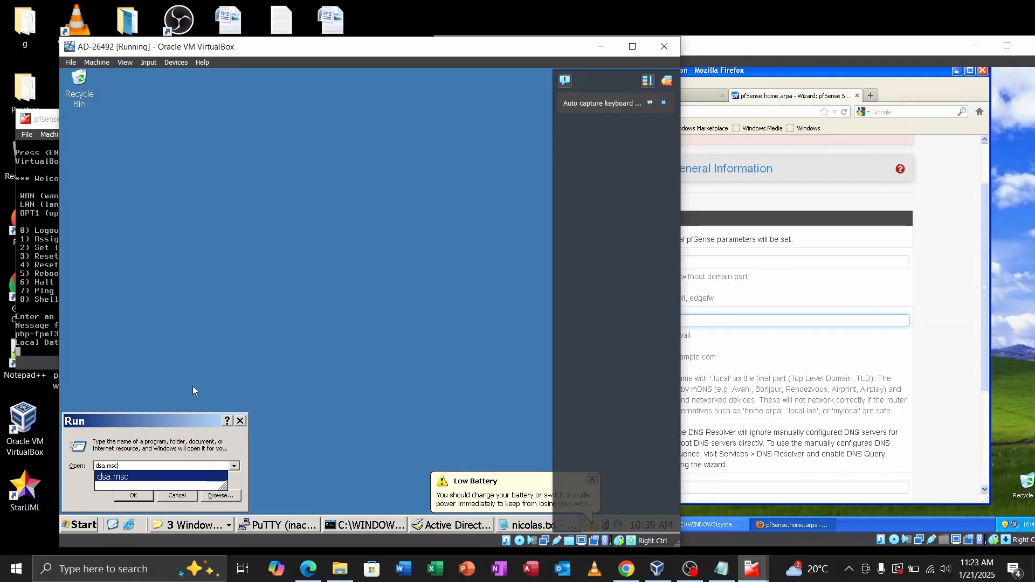
{"action": "key", "text": "Return"}
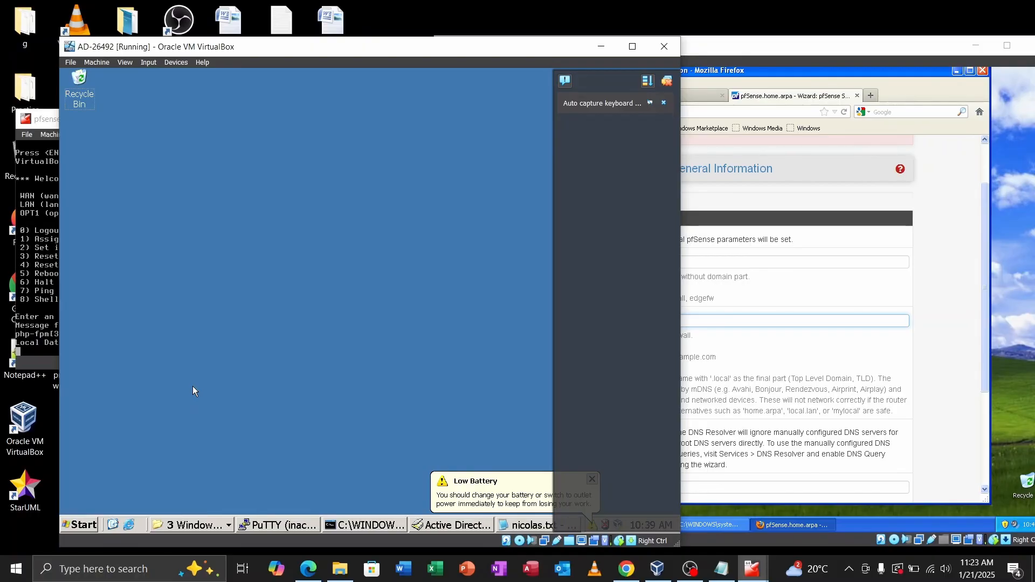
{"action": "left_click_drag", "start_coordinate": [327, 52], "coordinate": [269, 42]}
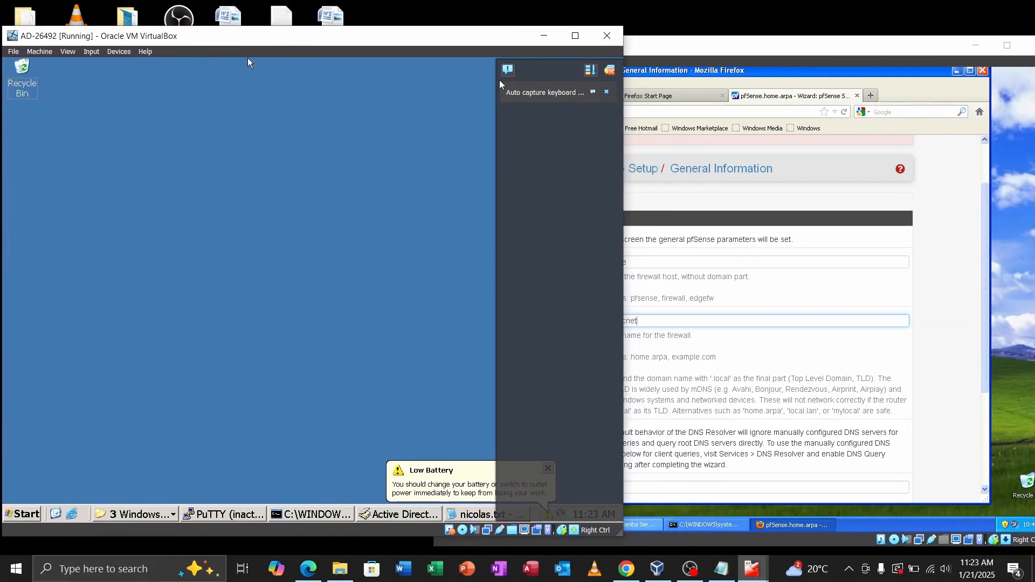
{"action": "left_click_drag", "start_coordinate": [446, 35], "coordinate": [503, 29]}
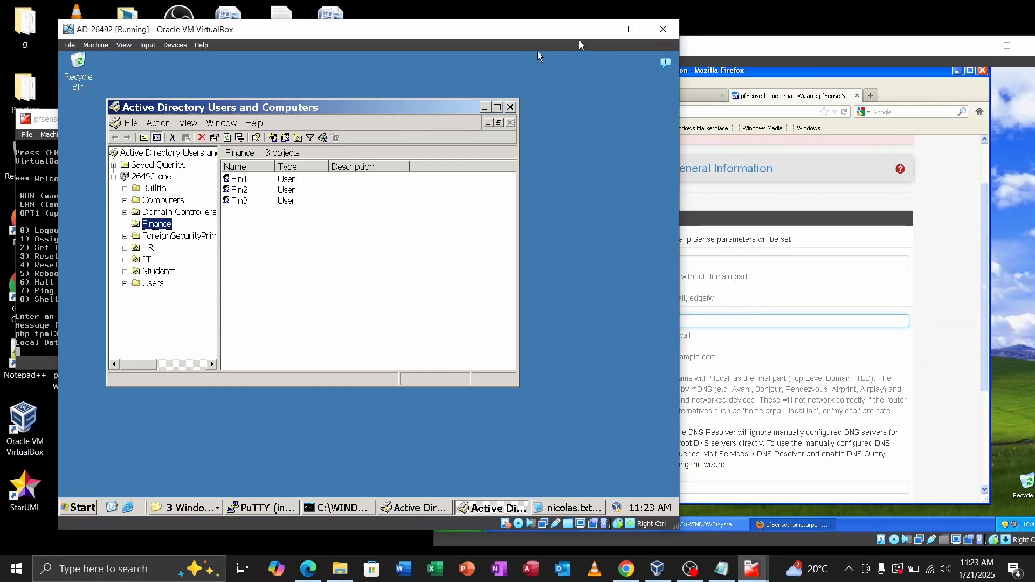
{"action": "left_click", "coordinate": [599, 30]}
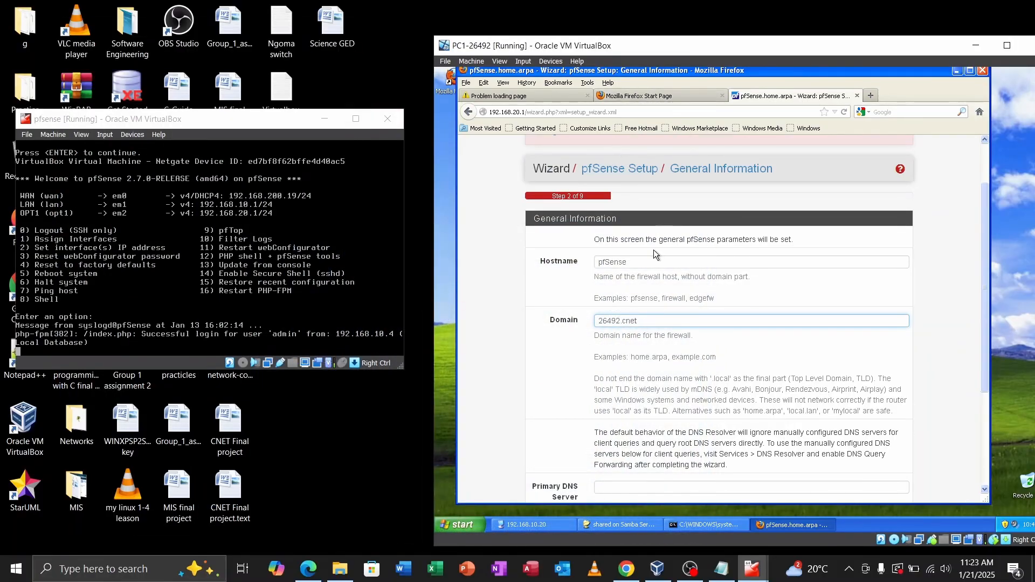
Step: Replace the 8.8.8.8 primary DNS server with 172.0.0.1 and continue to the next wizard step
{"action": "scroll", "coordinate": [653, 345], "scroll_direction": "down", "scroll_amount": 5}
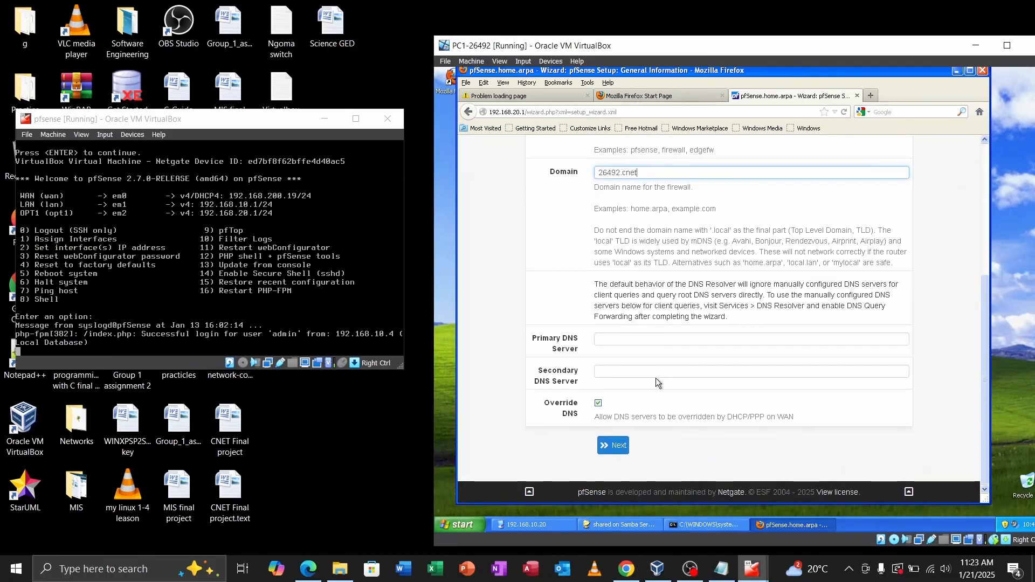
{"action": "left_click", "coordinate": [606, 340]}
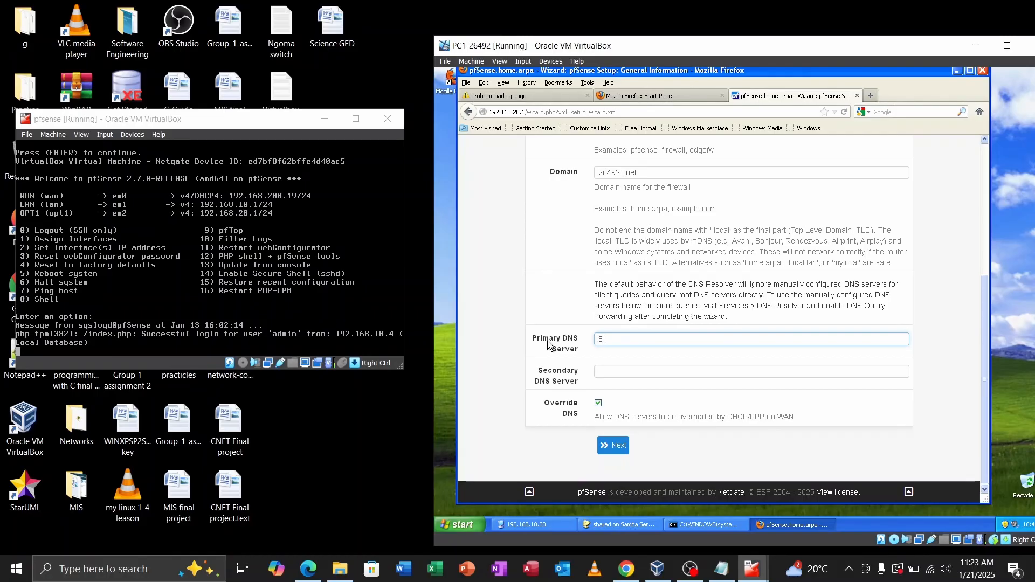
{"action": "type", "text": "8"}
{"action": "key", "text": "BackSpace"}
{"action": "key", "text": "BackSpace"}
{"action": "key", "text": "BackSpace"}
{"action": "key", "text": "BackSpace"}
{"action": "key", "text": "BackSpace"}
{"action": "key", "text": "BackSpace"}
{"action": "type", "text": "172.0."}
{"action": "left_click", "coordinate": [615, 446]}
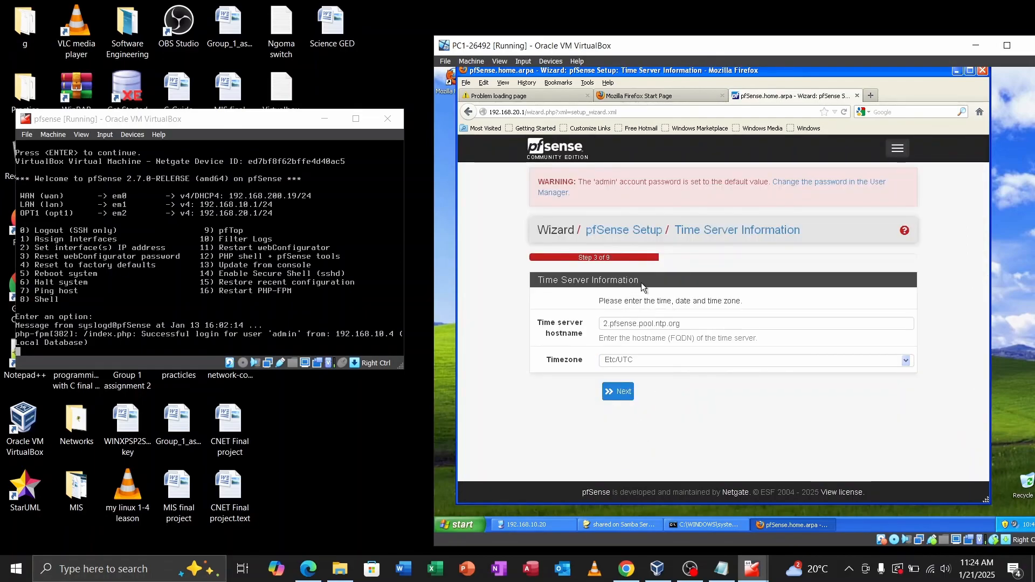
Step: Browse the Timezone list, leave Etc/UTC selected, and continue to Configure WAN Interface
{"action": "left_click", "coordinate": [646, 361]}
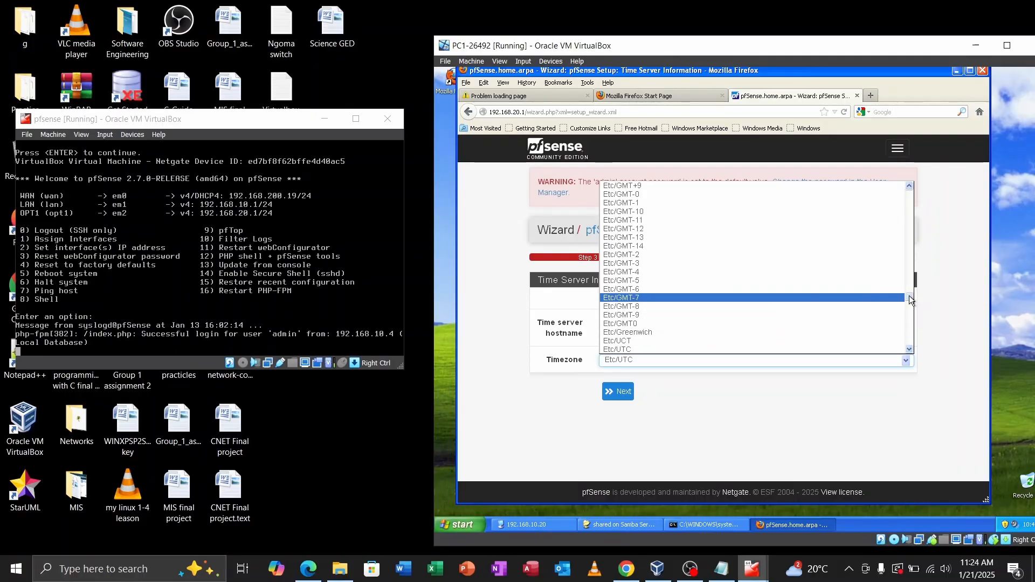
{"action": "left_click_drag", "start_coordinate": [910, 296], "coordinate": [913, 337]}
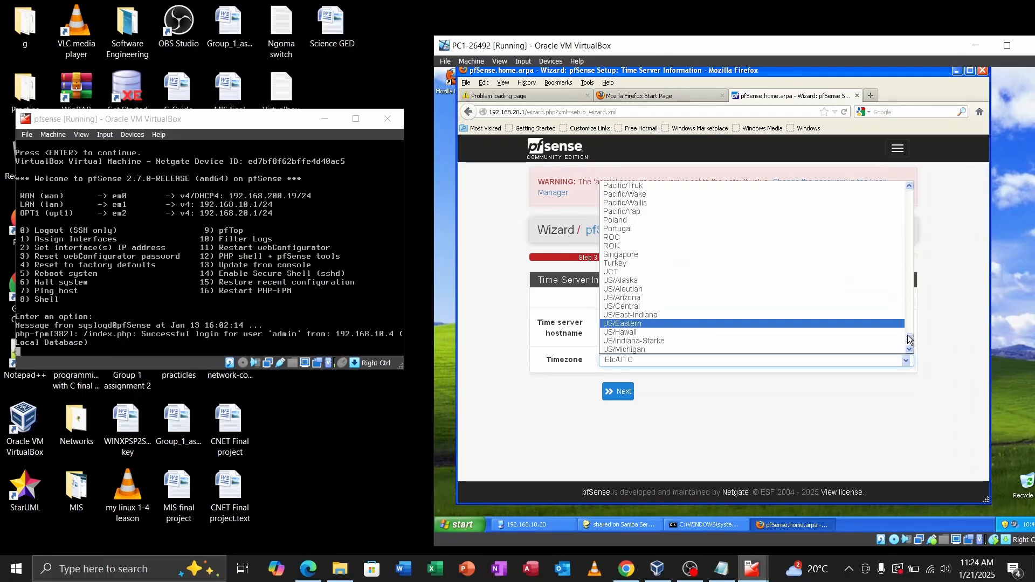
{"action": "left_click_drag", "start_coordinate": [910, 339], "coordinate": [862, 224]}
{"action": "scroll", "coordinate": [860, 217], "scroll_direction": "up", "scroll_amount": 8}
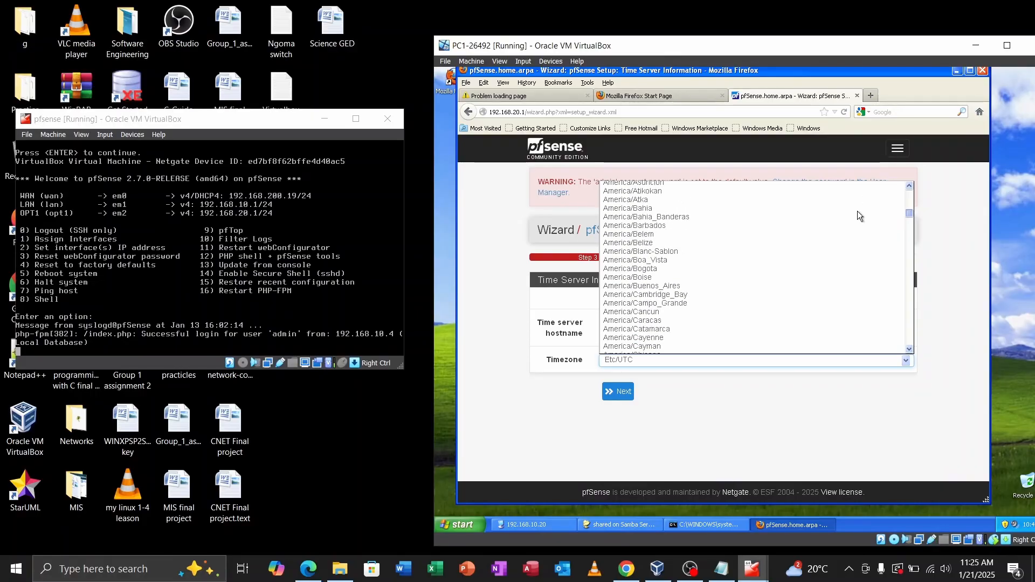
{"action": "scroll", "coordinate": [858, 212], "scroll_direction": "down", "scroll_amount": 4}
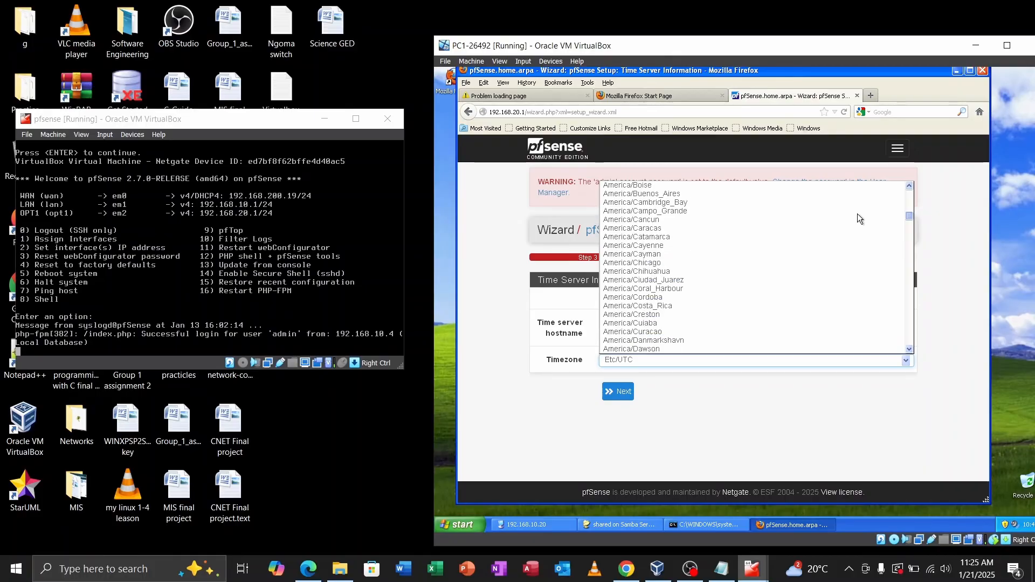
{"action": "scroll", "coordinate": [859, 218], "scroll_direction": "up", "scroll_amount": 2}
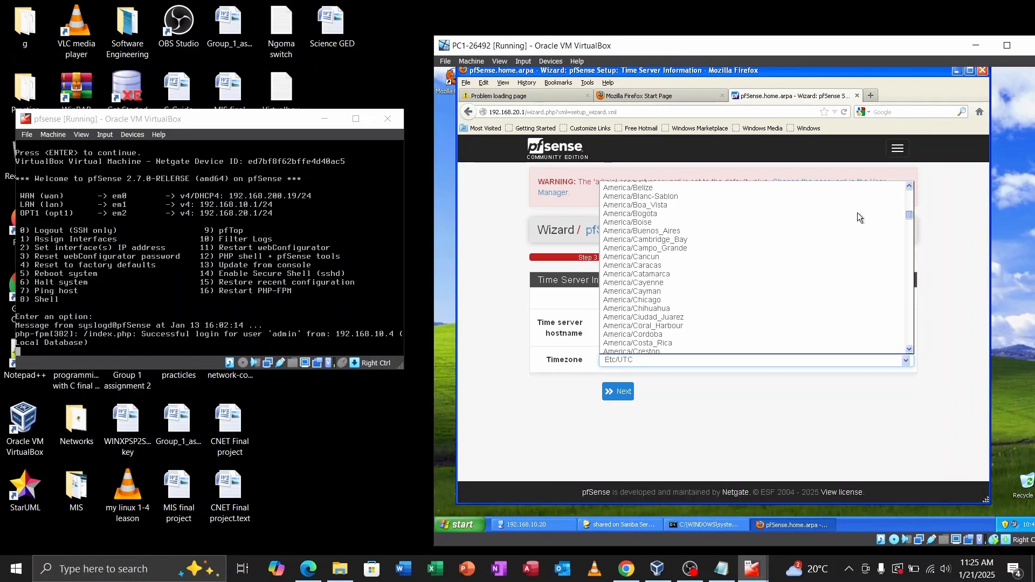
{"action": "scroll", "coordinate": [857, 213], "scroll_direction": "down", "scroll_amount": 7}
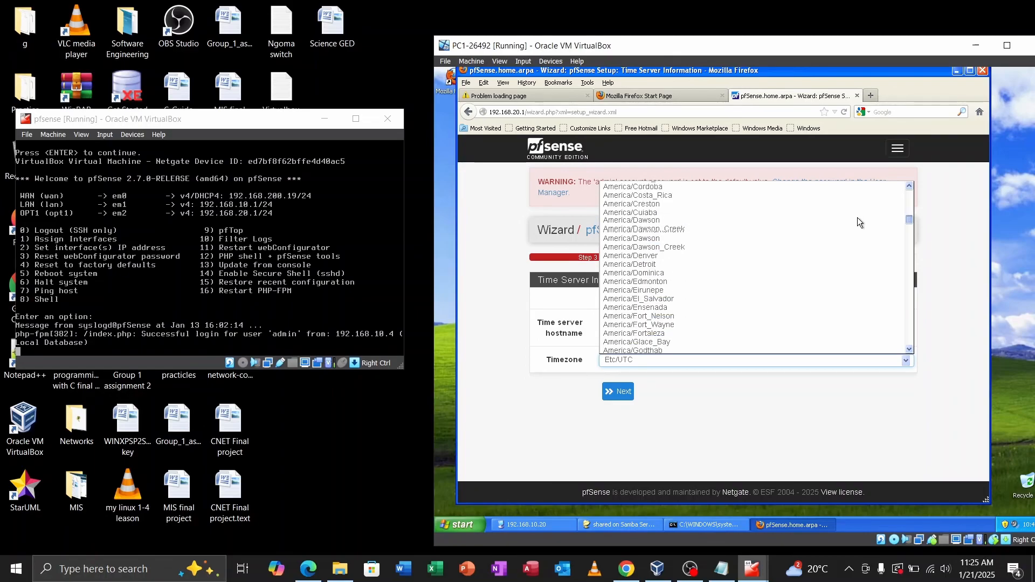
{"action": "scroll", "coordinate": [860, 221], "scroll_direction": "down", "scroll_amount": 20}
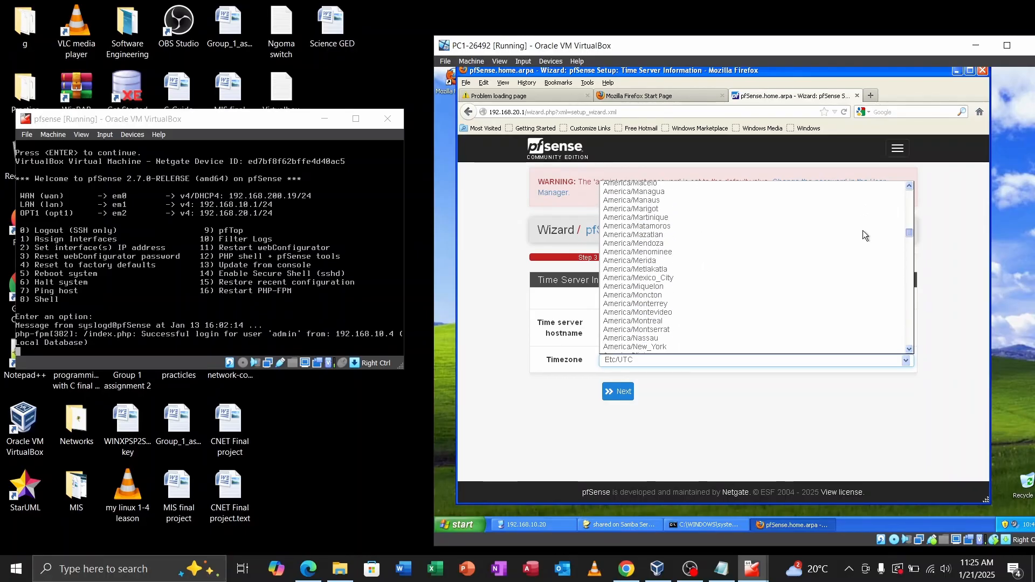
{"action": "scroll", "coordinate": [866, 243], "scroll_direction": "down", "scroll_amount": 16}
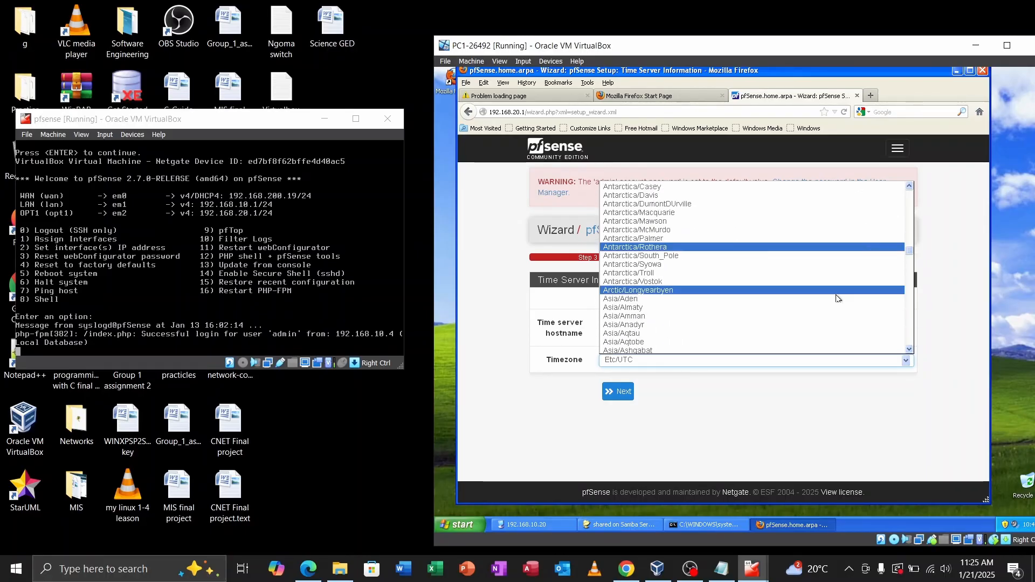
{"action": "left_click", "coordinate": [774, 400]}
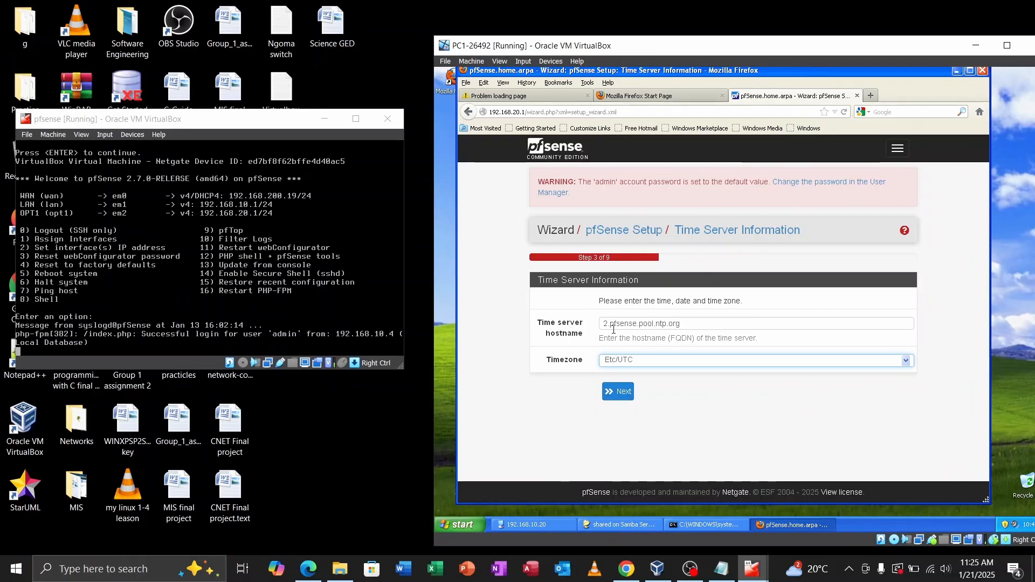
{"action": "left_click", "coordinate": [622, 401]}
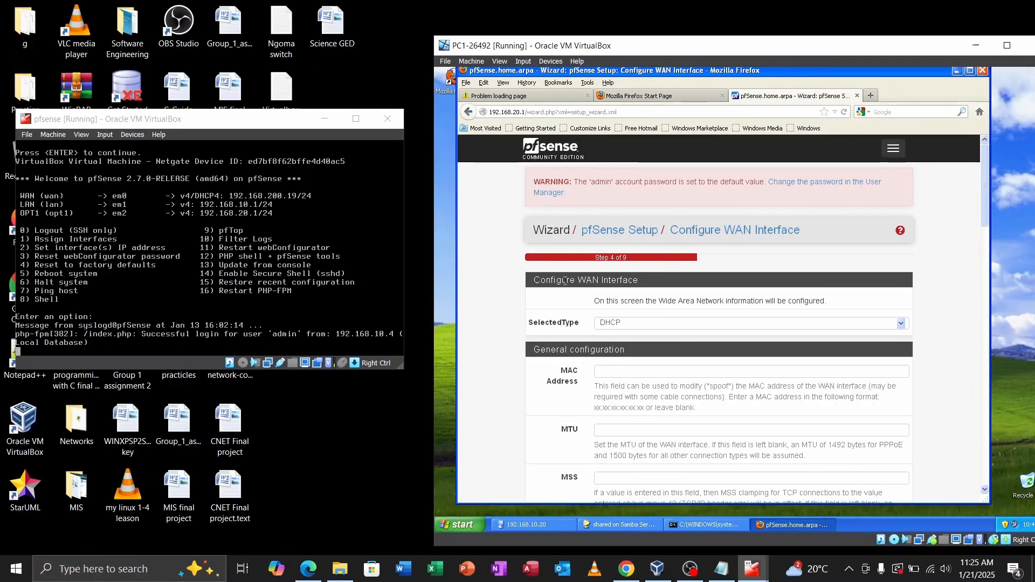
Step: Leave the WAN type at DHCP and advance to Configure LAN Interface
{"action": "scroll", "coordinate": [683, 382], "scroll_direction": "down", "scroll_amount": 2}
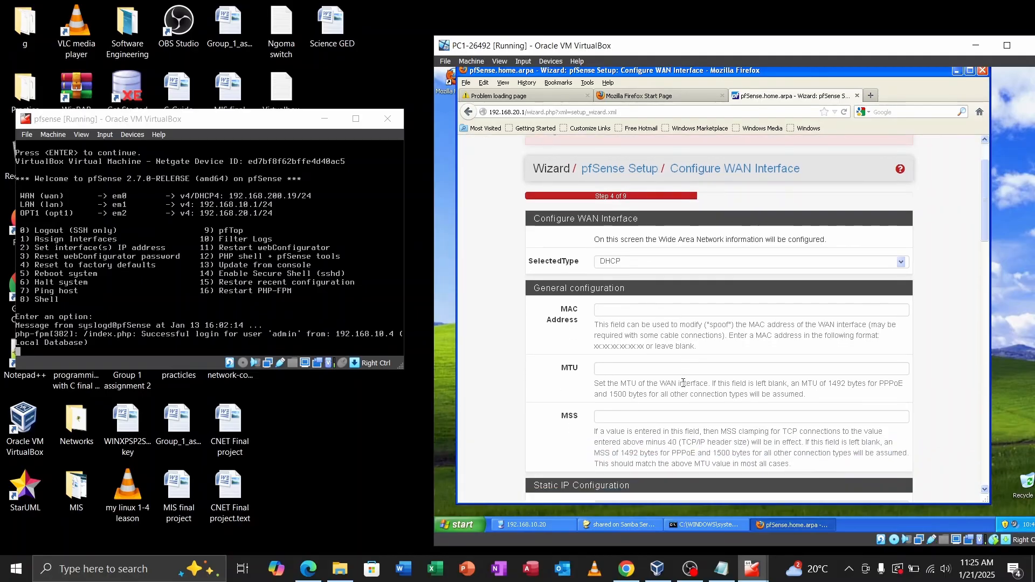
{"action": "left_click", "coordinate": [623, 261]}
{"action": "left_click", "coordinate": [624, 261]}
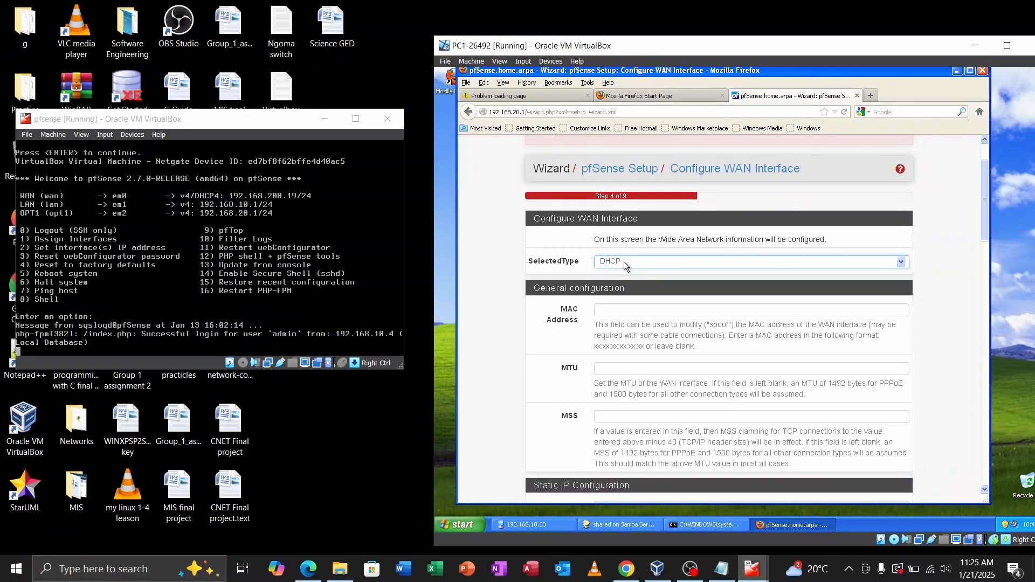
{"action": "scroll", "coordinate": [656, 361], "scroll_direction": "down", "scroll_amount": 2}
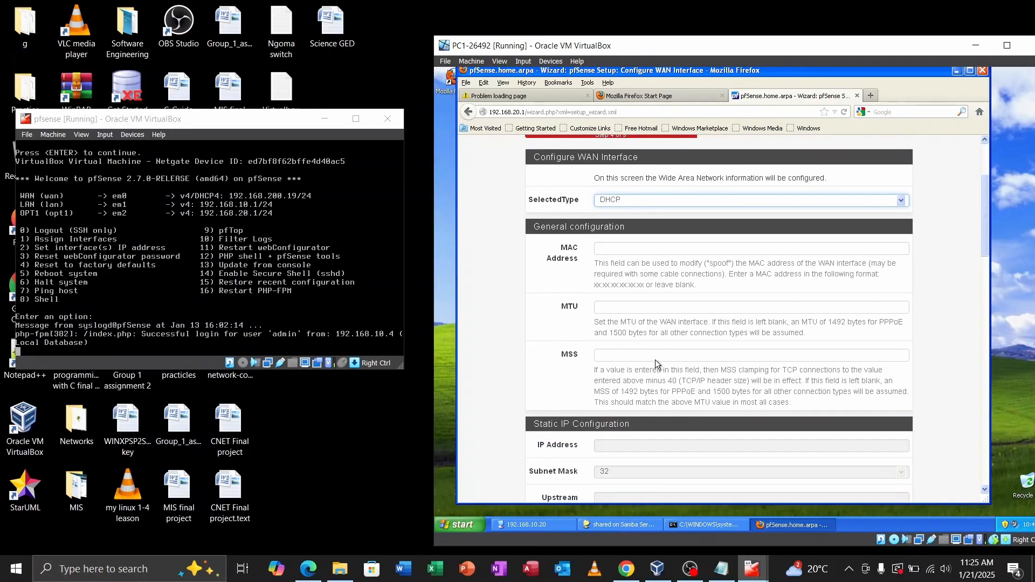
{"action": "scroll", "coordinate": [681, 374], "scroll_direction": "down", "scroll_amount": 6}
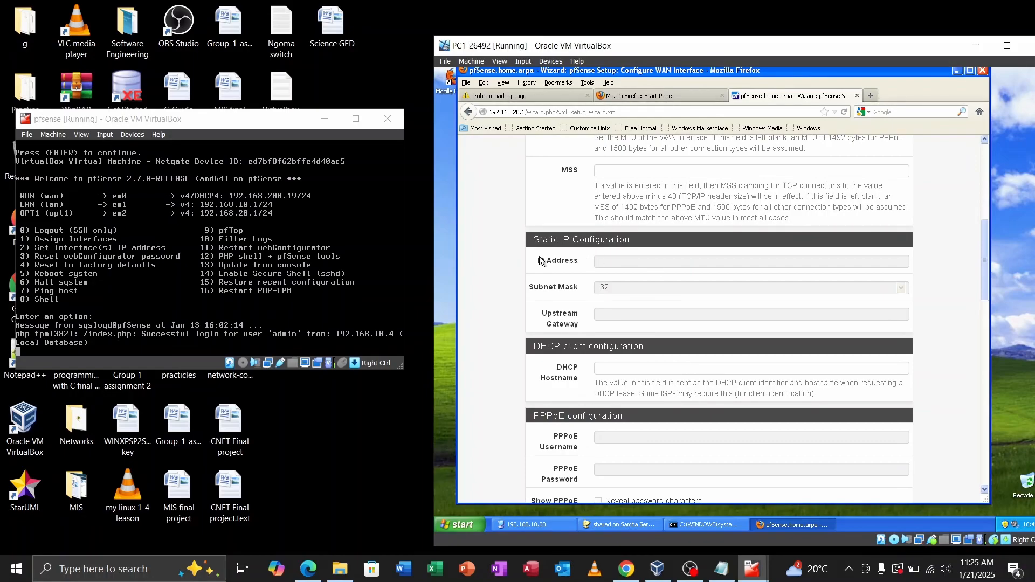
{"action": "scroll", "coordinate": [604, 344], "scroll_direction": "down", "scroll_amount": 4}
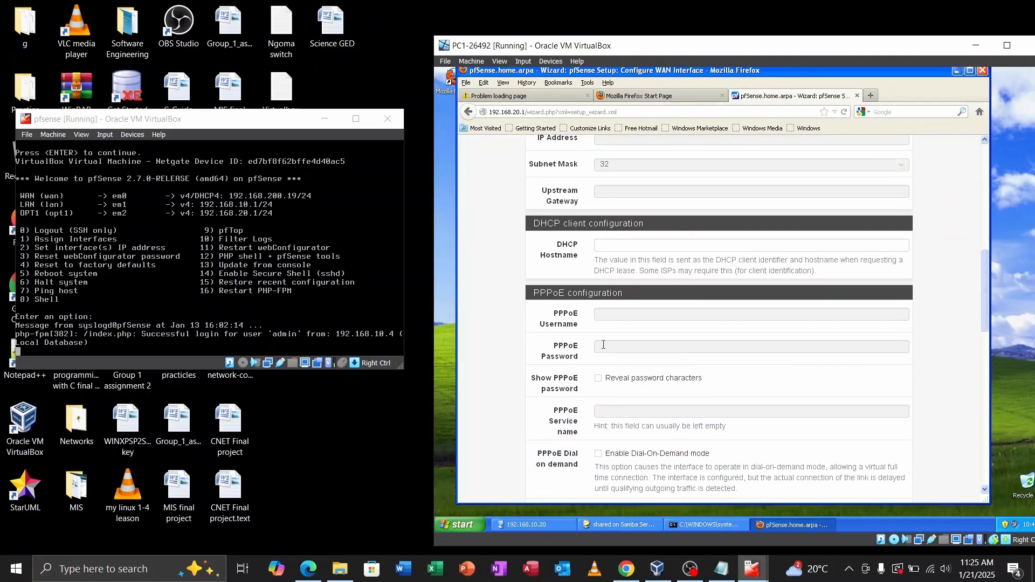
{"action": "scroll", "coordinate": [604, 344], "scroll_direction": "down", "scroll_amount": 7}
{"action": "scroll", "coordinate": [604, 345], "scroll_direction": "down", "scroll_amount": 5}
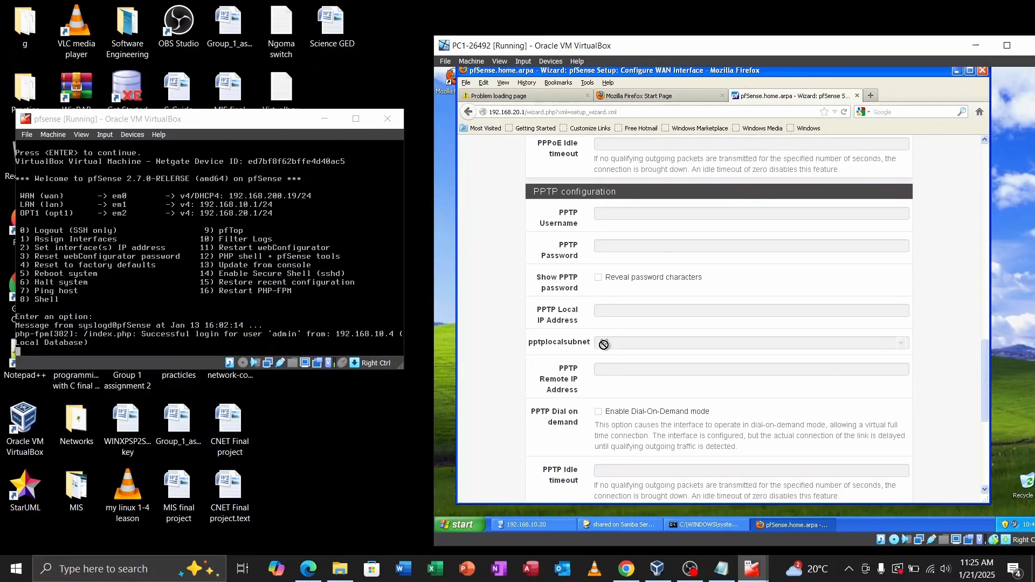
{"action": "scroll", "coordinate": [604, 344], "scroll_direction": "down", "scroll_amount": 8}
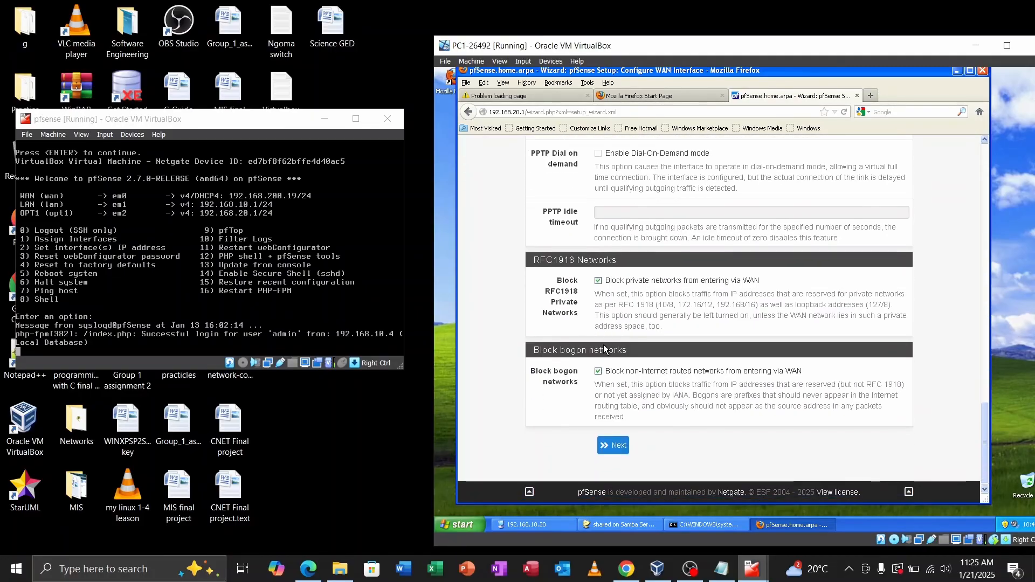
{"action": "left_click", "coordinate": [614, 439]}
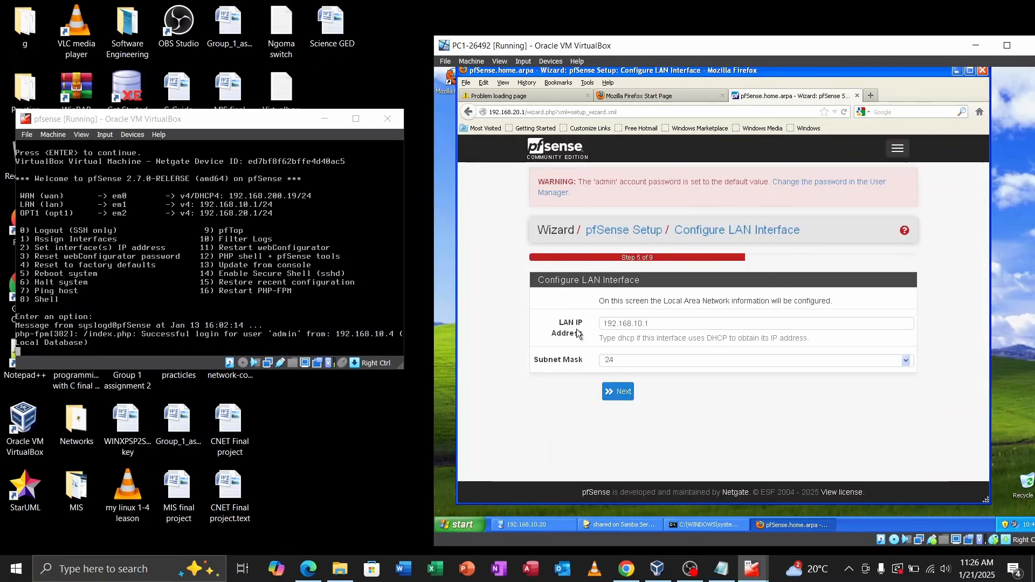
Step: Keep LAN 192.168.10.1/24, then submit the admin password step, which reports mismatched passwords
{"action": "left_click", "coordinate": [624, 392]}
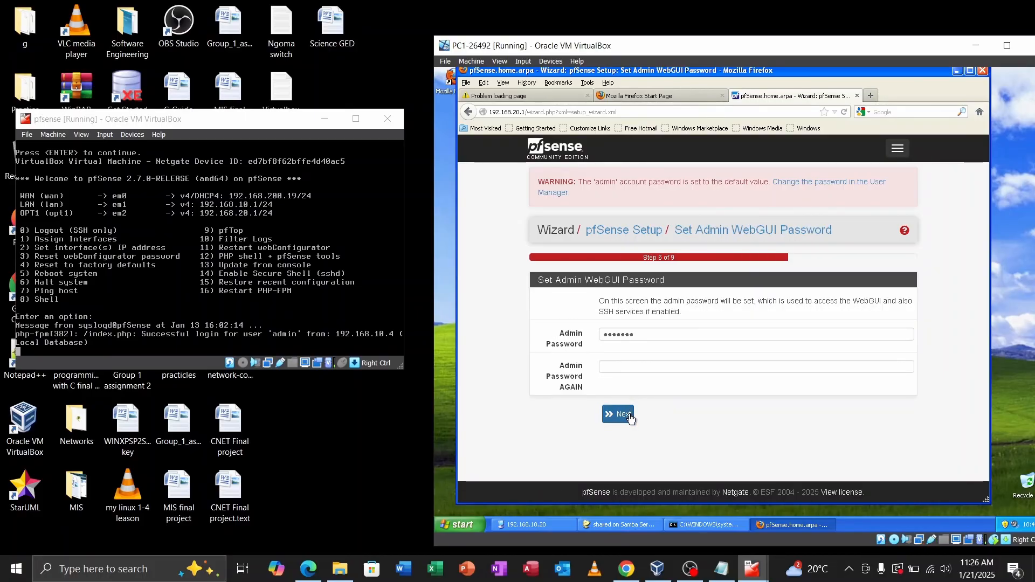
{"action": "left_click", "coordinate": [630, 414]}
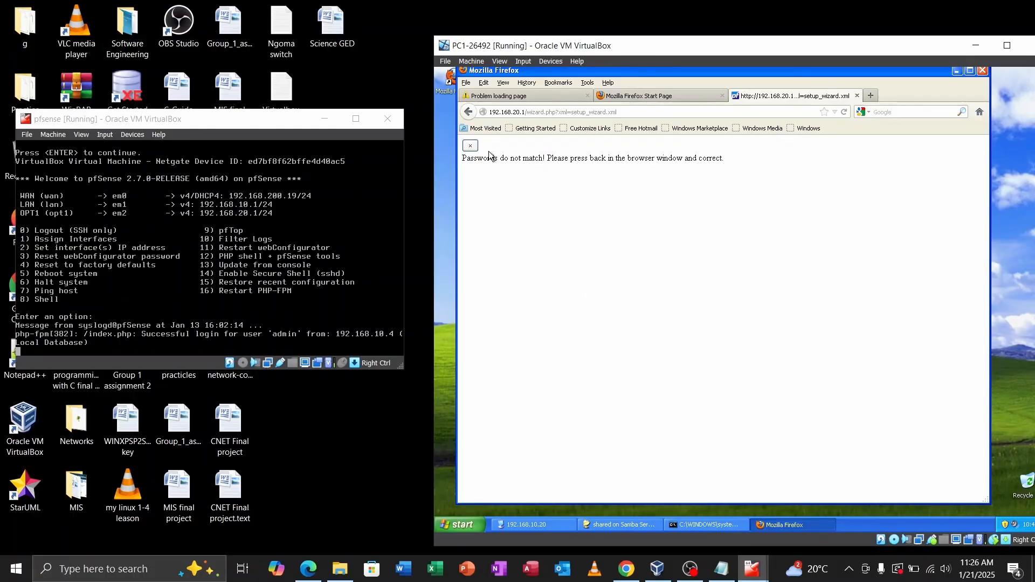
Step: Go back and resend the expired form to return to the admin password page
{"action": "left_click", "coordinate": [470, 115]}
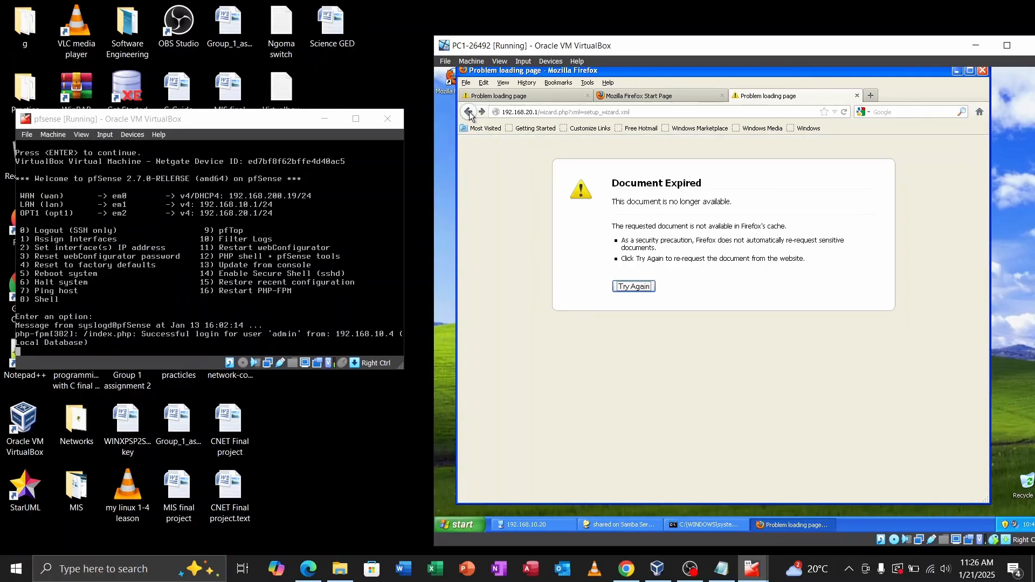
{"action": "left_click", "coordinate": [626, 287]}
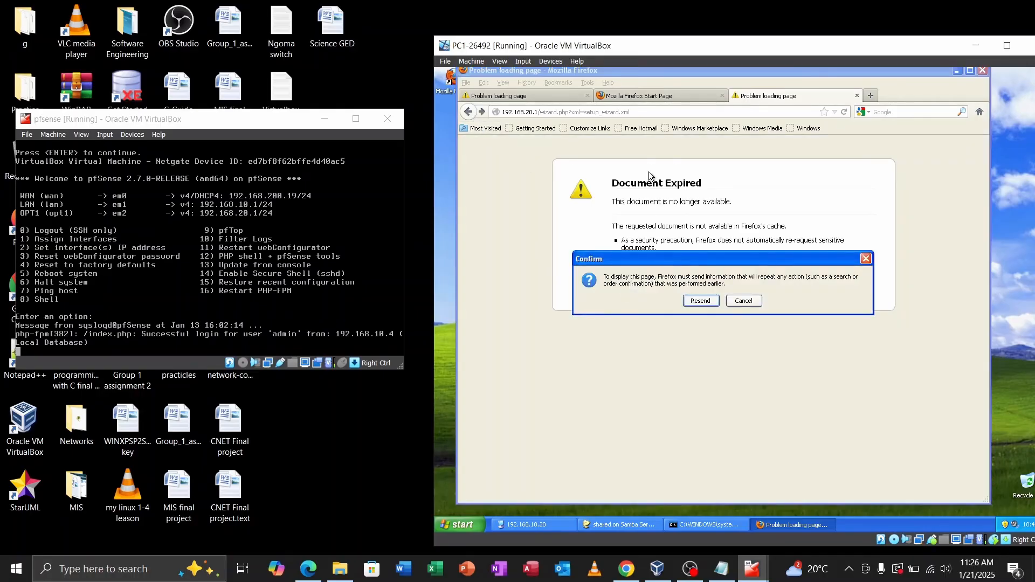
{"action": "left_click", "coordinate": [701, 301]}
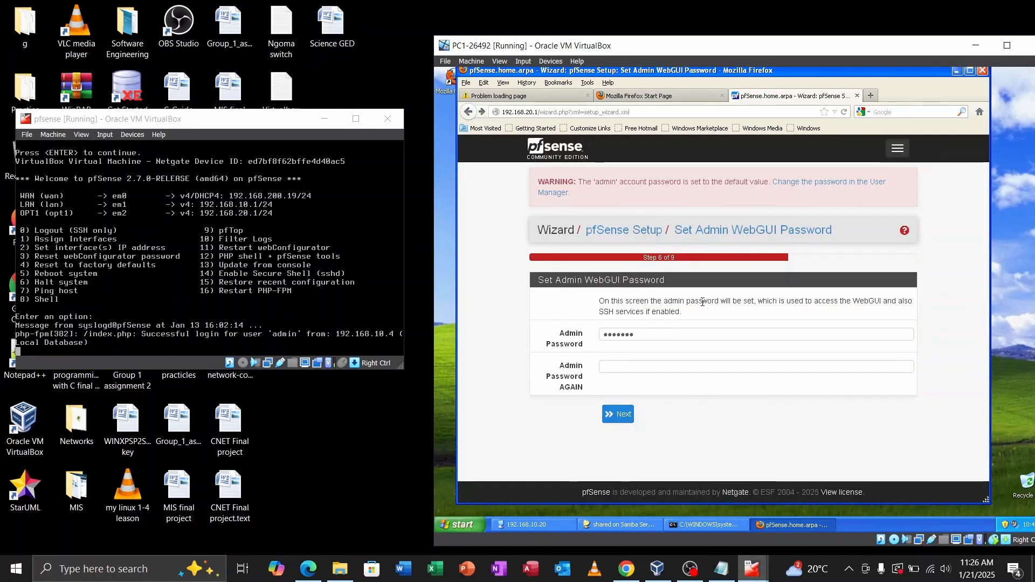
Step: Clear and re-enter the admin WebGUI password in both fields, then continue
{"action": "left_click", "coordinate": [617, 366]}
{"action": "left_click_drag", "start_coordinate": [646, 340], "coordinate": [587, 331]}
{"action": "key", "text": "BackSpace"}
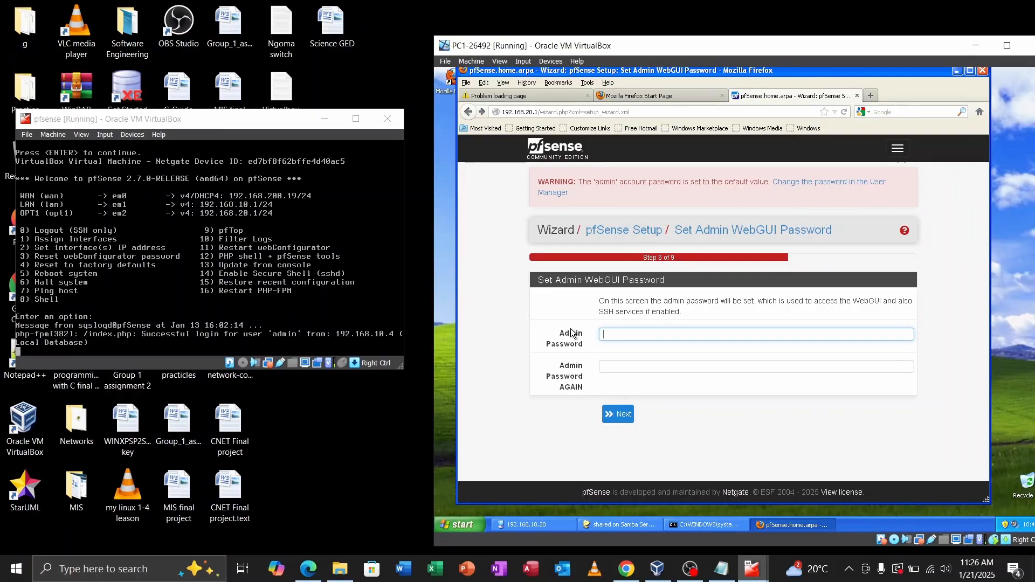
{"action": "type", "text": "•••••••"}
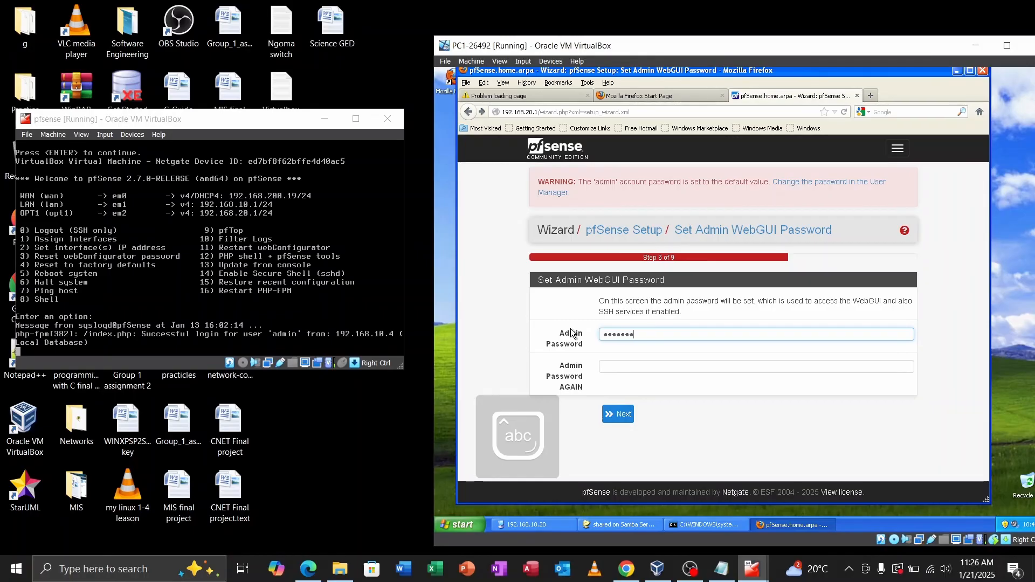
{"action": "type", "text": "••••"}
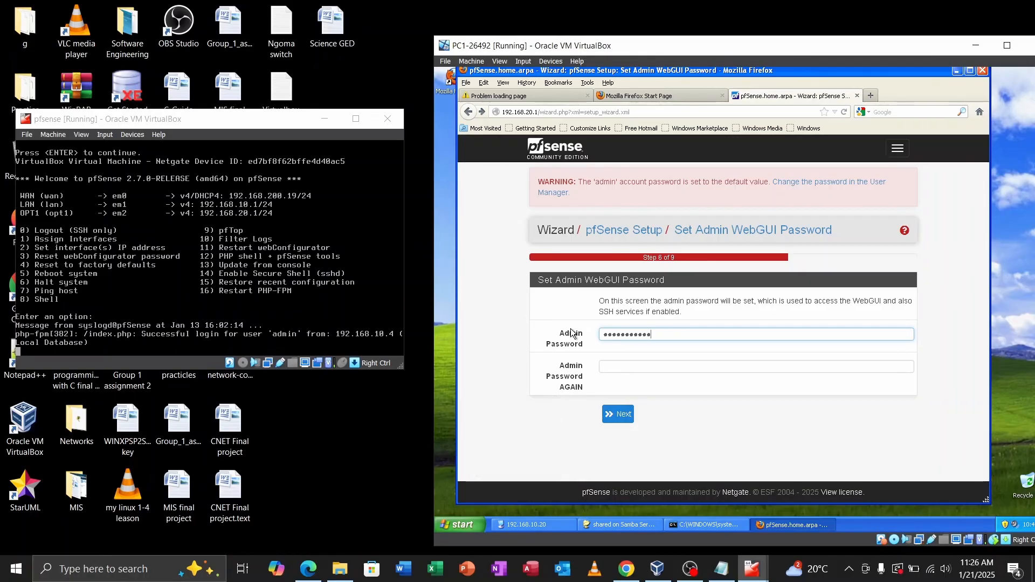
{"action": "left_click", "coordinate": [599, 365]}
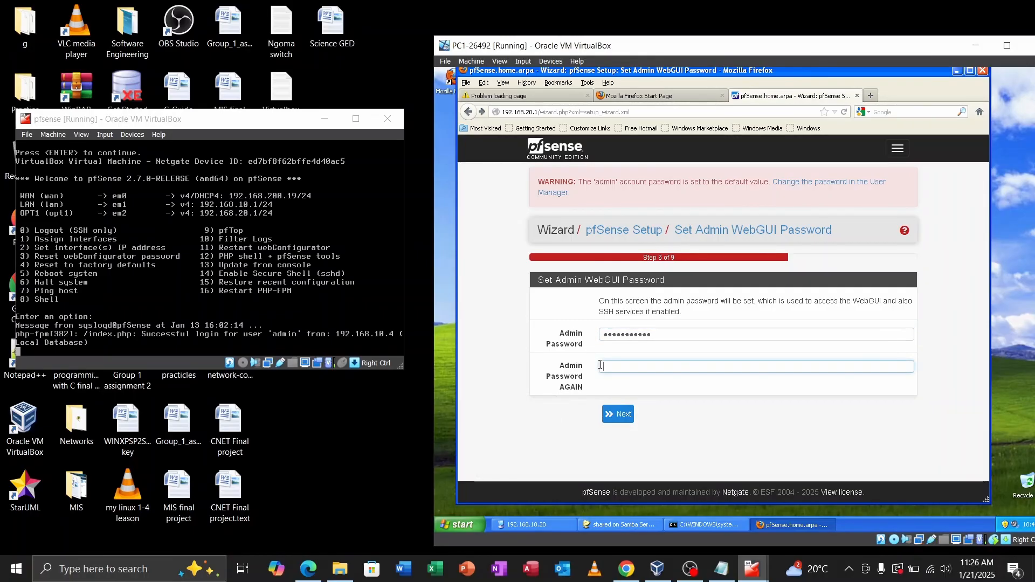
{"action": "type", "text": "•••••••"}
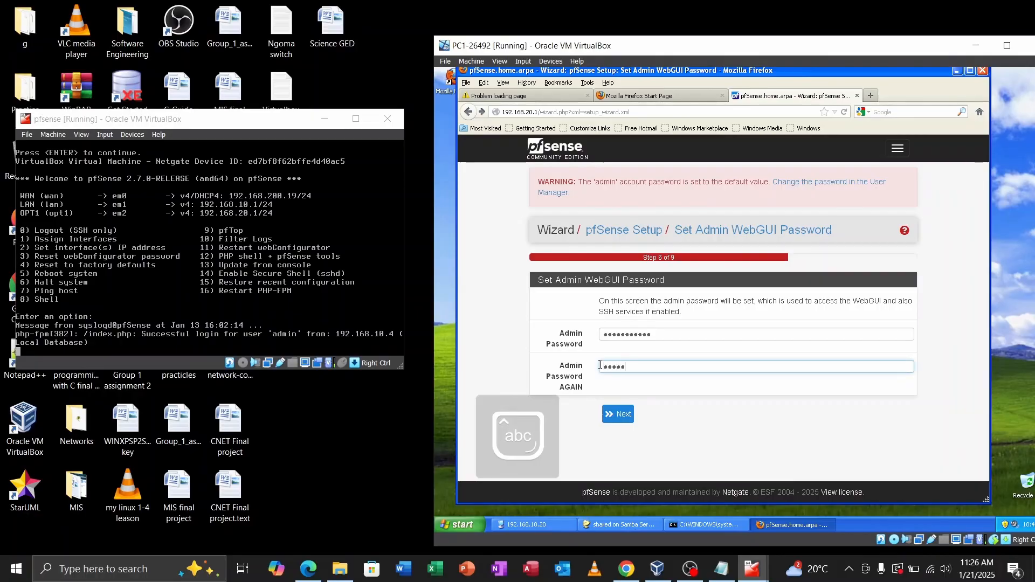
{"action": "type", "text": "••"}
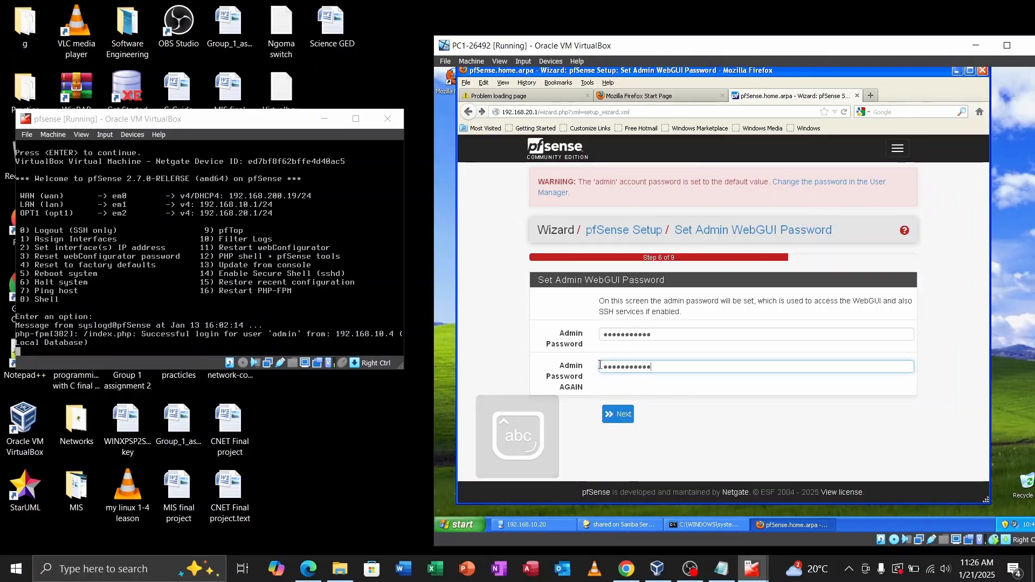
{"action": "left_click", "coordinate": [618, 416]}
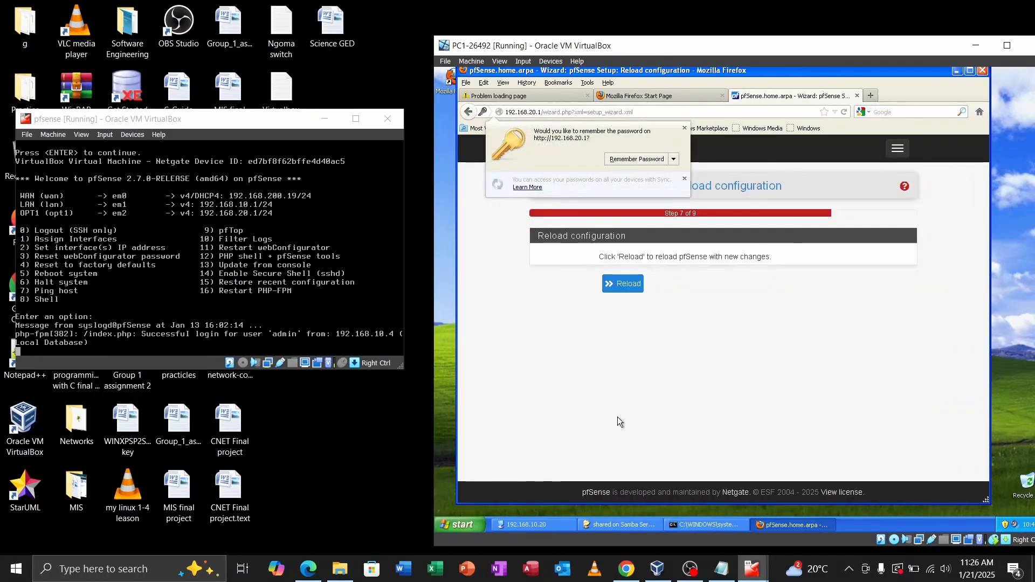
Step: Let Firefox remember the password, reload pfSense, and scroll to the Finish button
{"action": "left_click", "coordinate": [647, 160]}
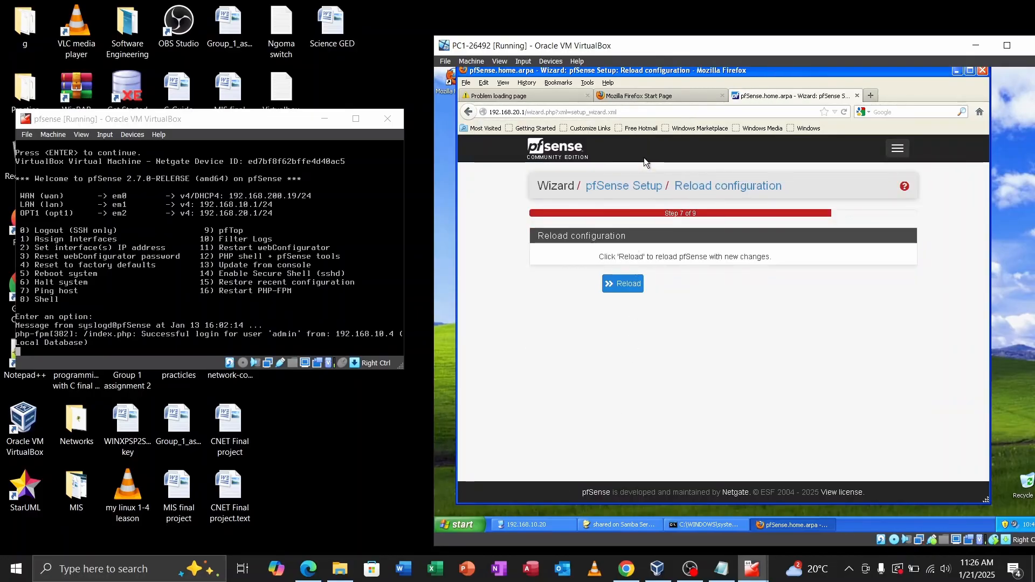
{"action": "left_click", "coordinate": [635, 284]}
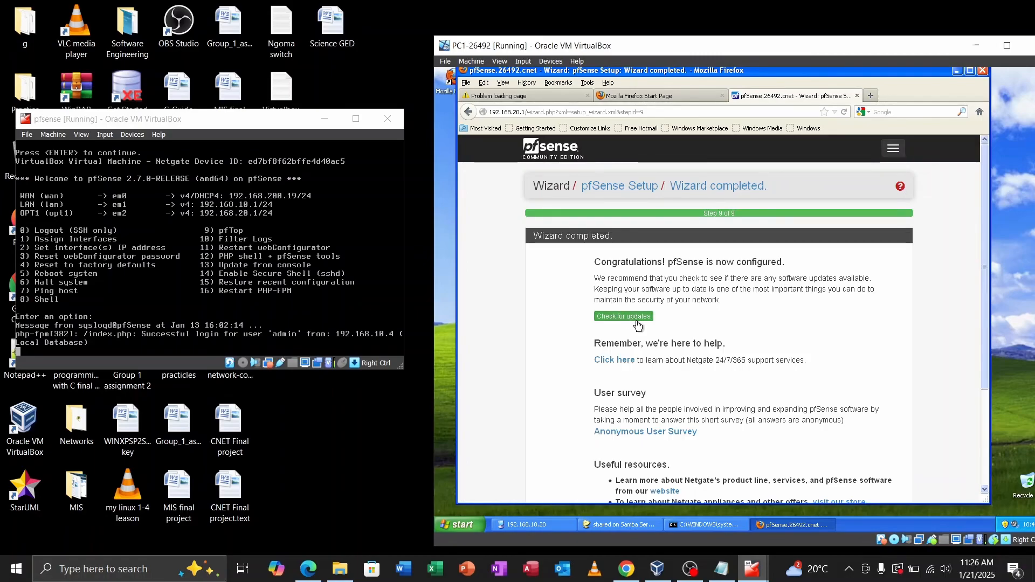
{"action": "scroll", "coordinate": [745, 335], "scroll_direction": "down", "scroll_amount": 5}
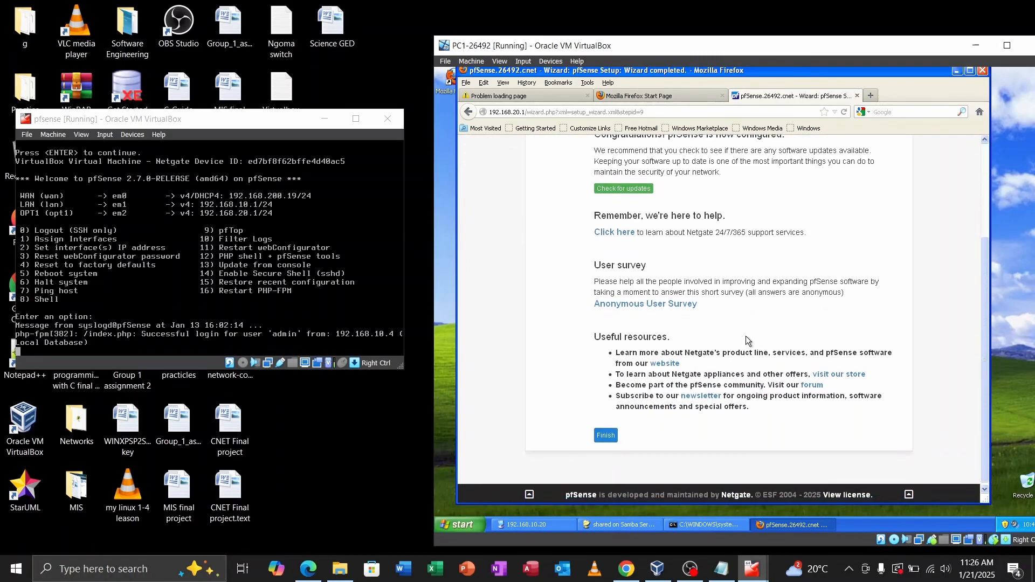
Step: Finish the wizard, accept the copyright and trademark notices, and close the survey message
{"action": "left_click", "coordinate": [603, 438]}
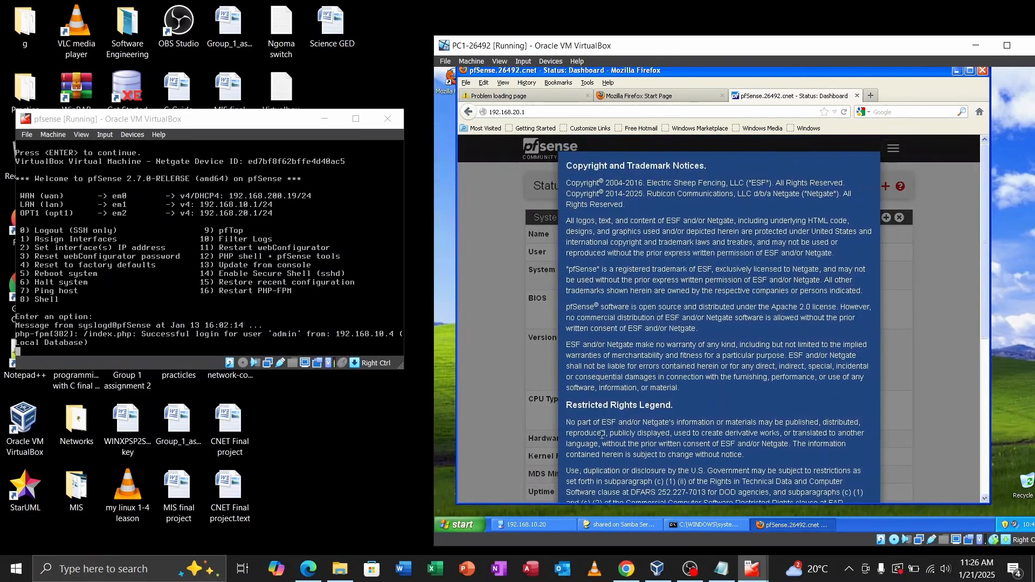
{"action": "scroll", "coordinate": [702, 414], "scroll_direction": "down", "scroll_amount": 10}
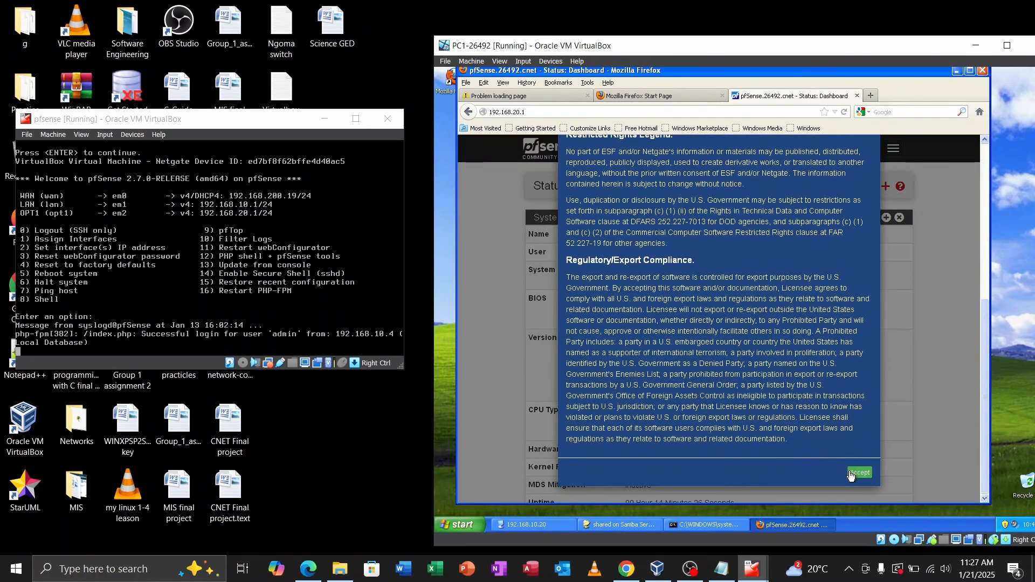
{"action": "left_click", "coordinate": [851, 474]}
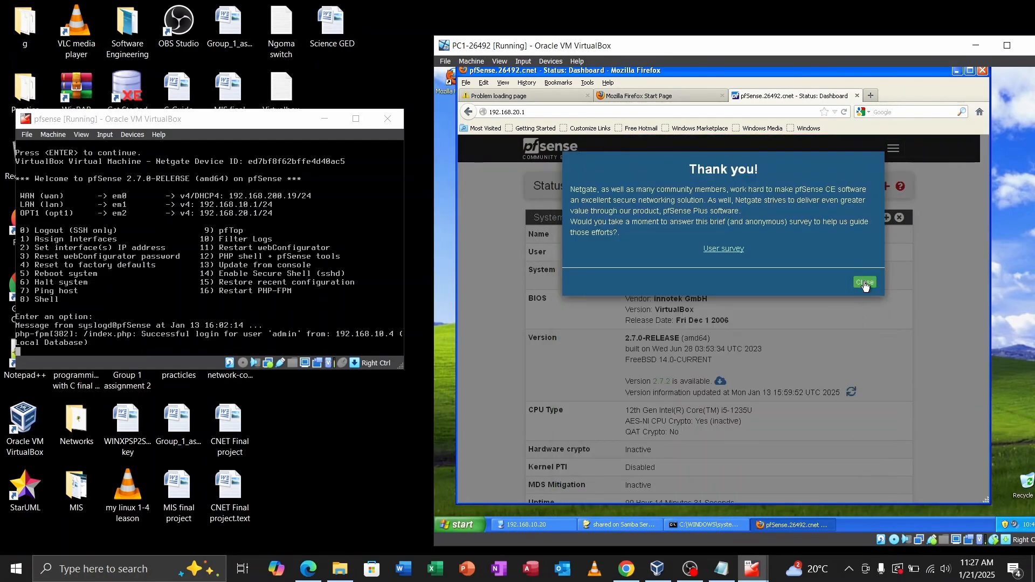
{"action": "left_click", "coordinate": [865, 284]}
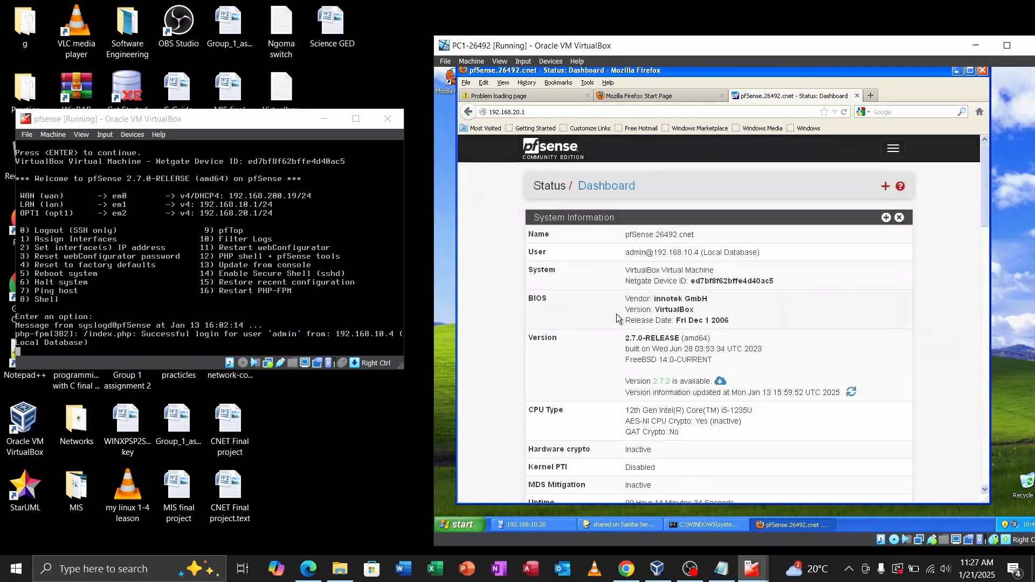
Step: Scroll through the Status Dashboard to check the WAN, LAN and OPT1 interfaces
{"action": "scroll", "coordinate": [617, 384], "scroll_direction": "down", "scroll_amount": 4}
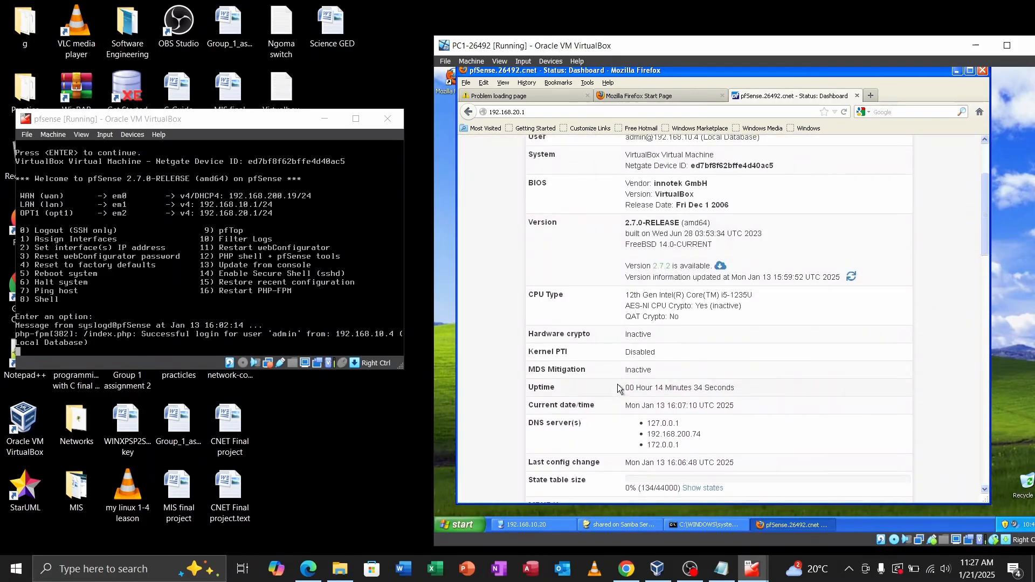
{"action": "scroll", "coordinate": [618, 387], "scroll_direction": "up", "scroll_amount": 2}
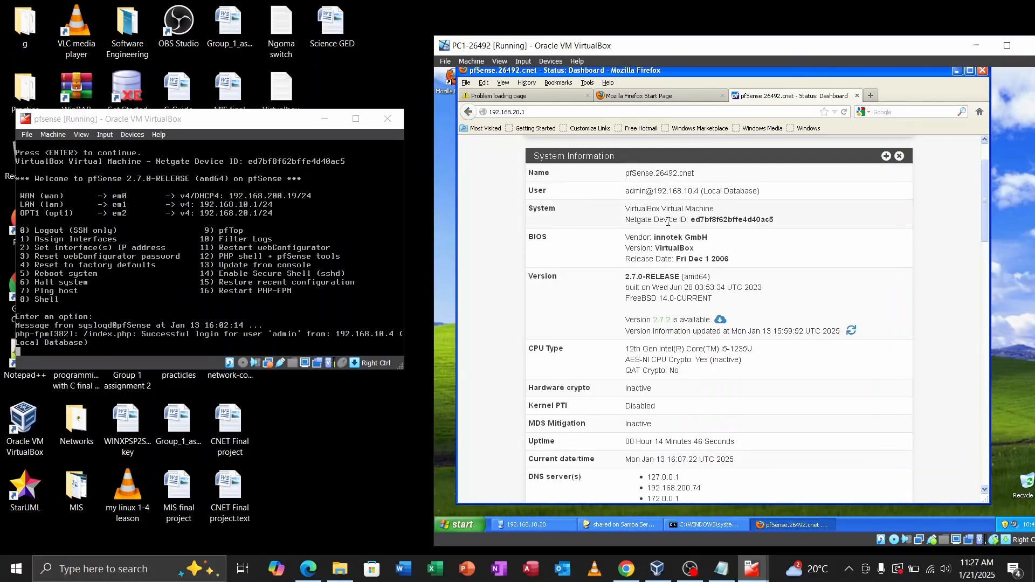
{"action": "scroll", "coordinate": [681, 292], "scroll_direction": "down", "scroll_amount": 5}
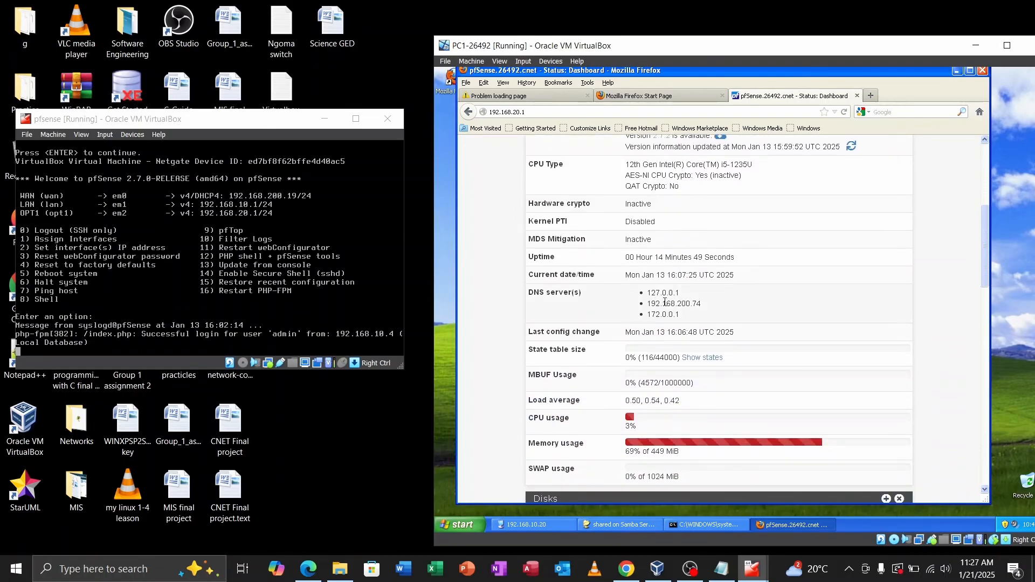
{"action": "scroll", "coordinate": [616, 376], "scroll_direction": "down", "scroll_amount": 3}
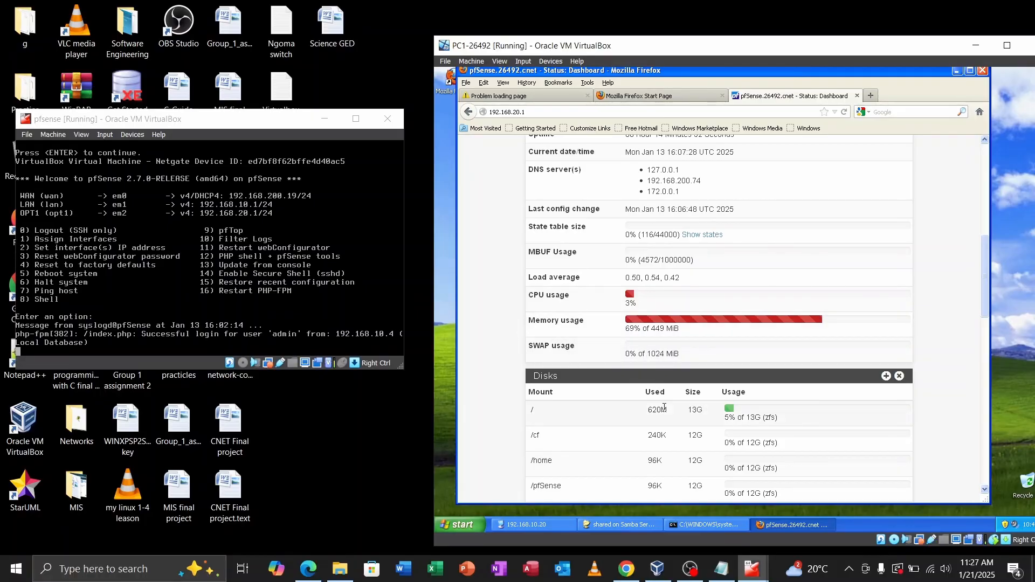
{"action": "scroll", "coordinate": [647, 378], "scroll_direction": "down", "scroll_amount": 12}
{"action": "scroll", "coordinate": [666, 412], "scroll_direction": "down", "scroll_amount": 5}
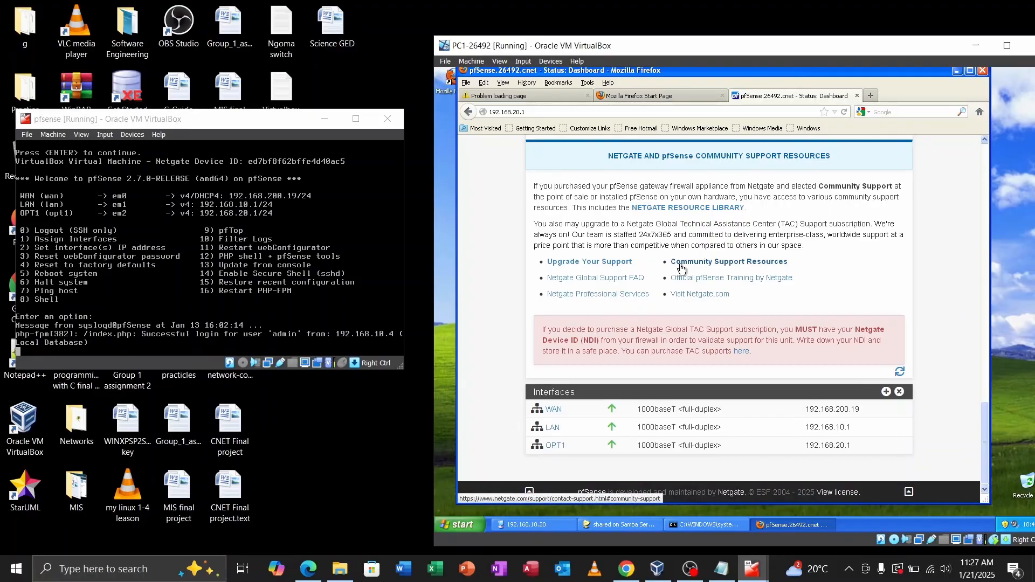
{"action": "scroll", "coordinate": [681, 268], "scroll_direction": "up", "scroll_amount": 10}
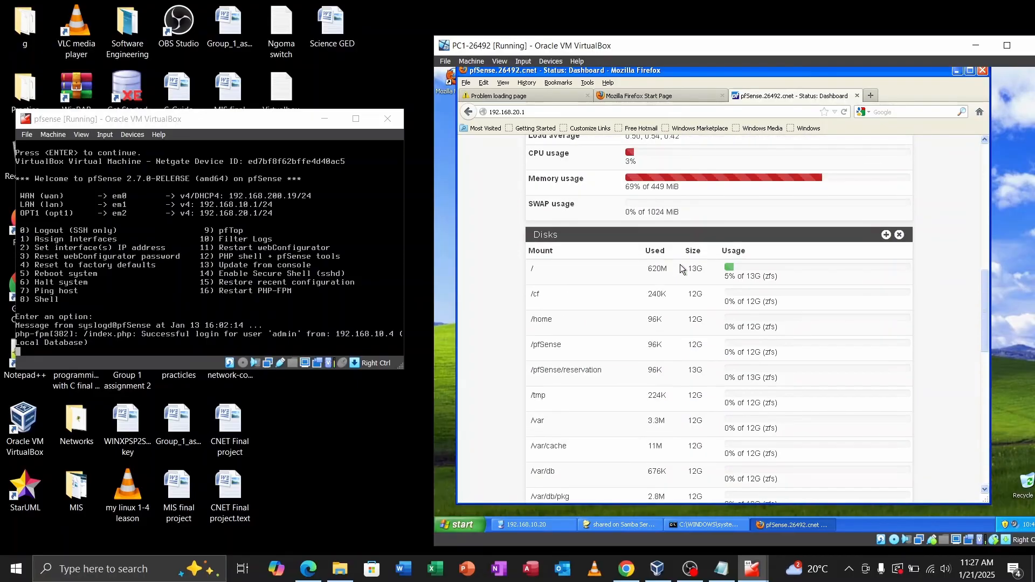
{"action": "scroll", "coordinate": [681, 268], "scroll_direction": "up", "scroll_amount": 5}
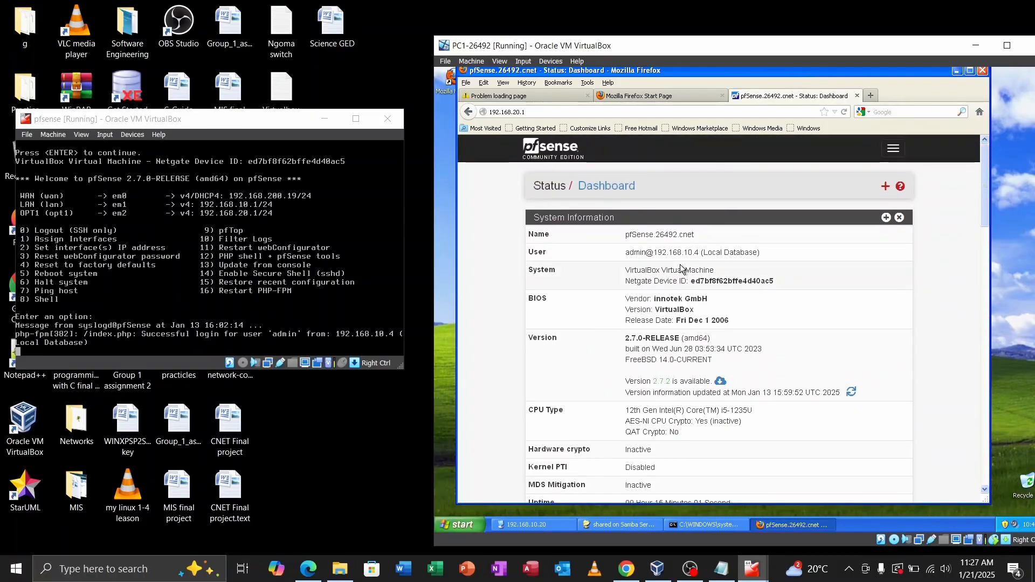